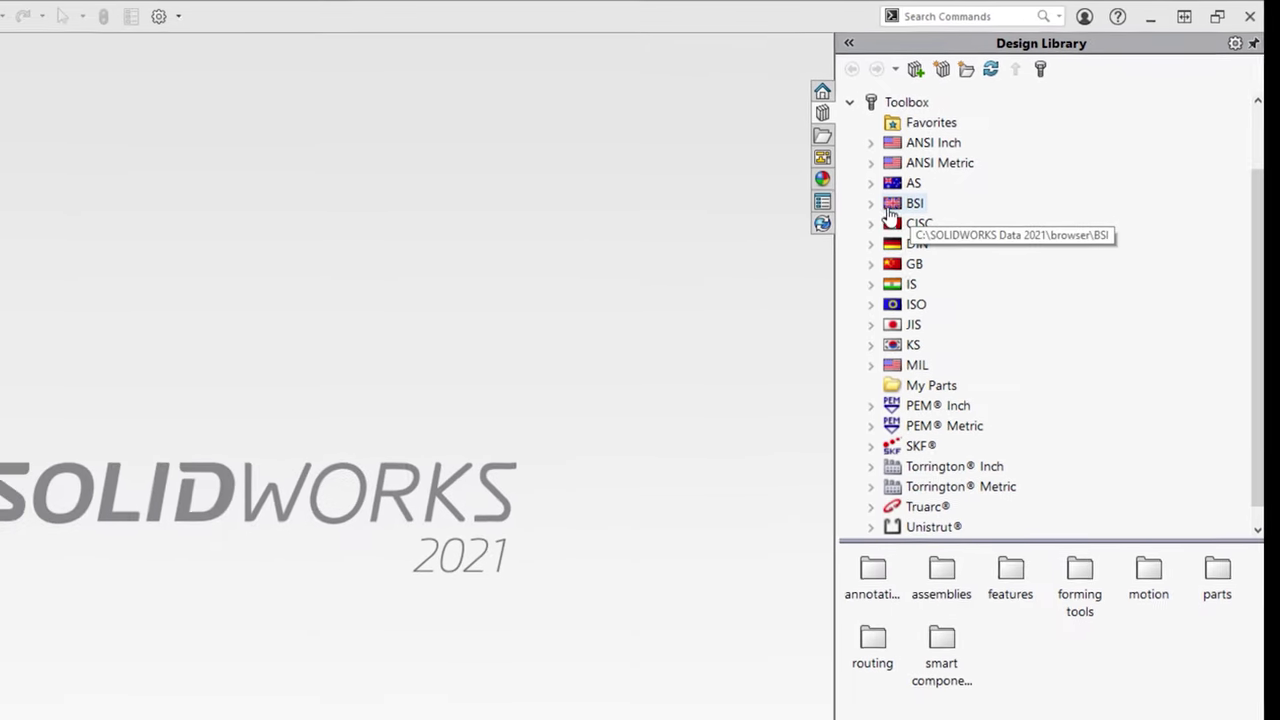
Expand the BSI standard in the Toolbox library to show its fastener categories
click(870, 203)
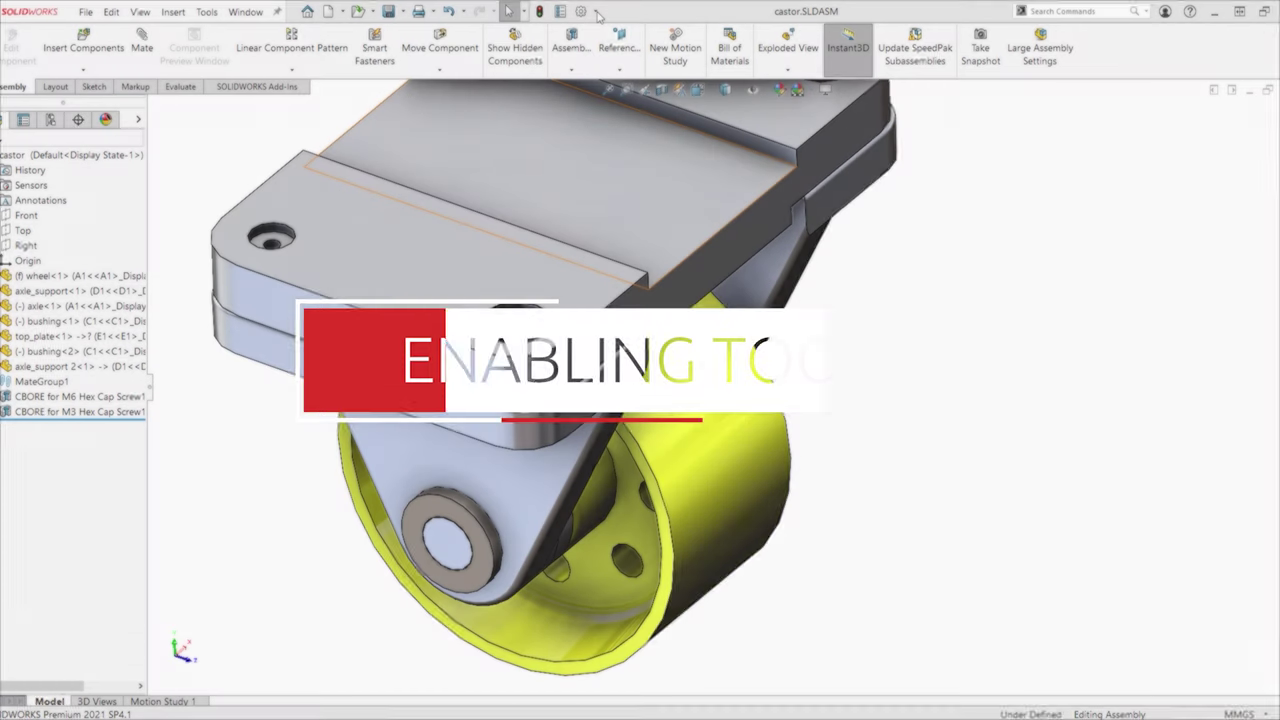
Open the Add-Ins list from the Options gear drop-down
click(596, 12)
click(612, 63)
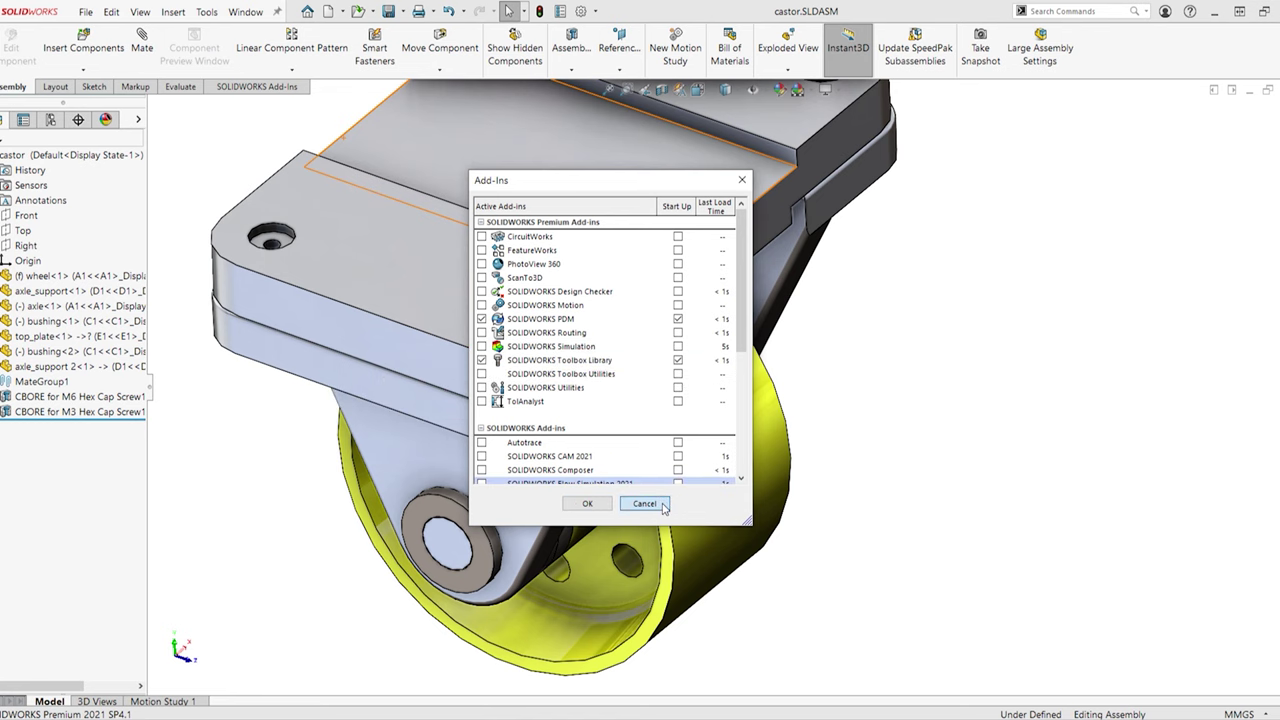
Confirm the add-ins and browse Design Library to Toolbox > BSI > Hexagon Socket Head Screws
click(588, 503)
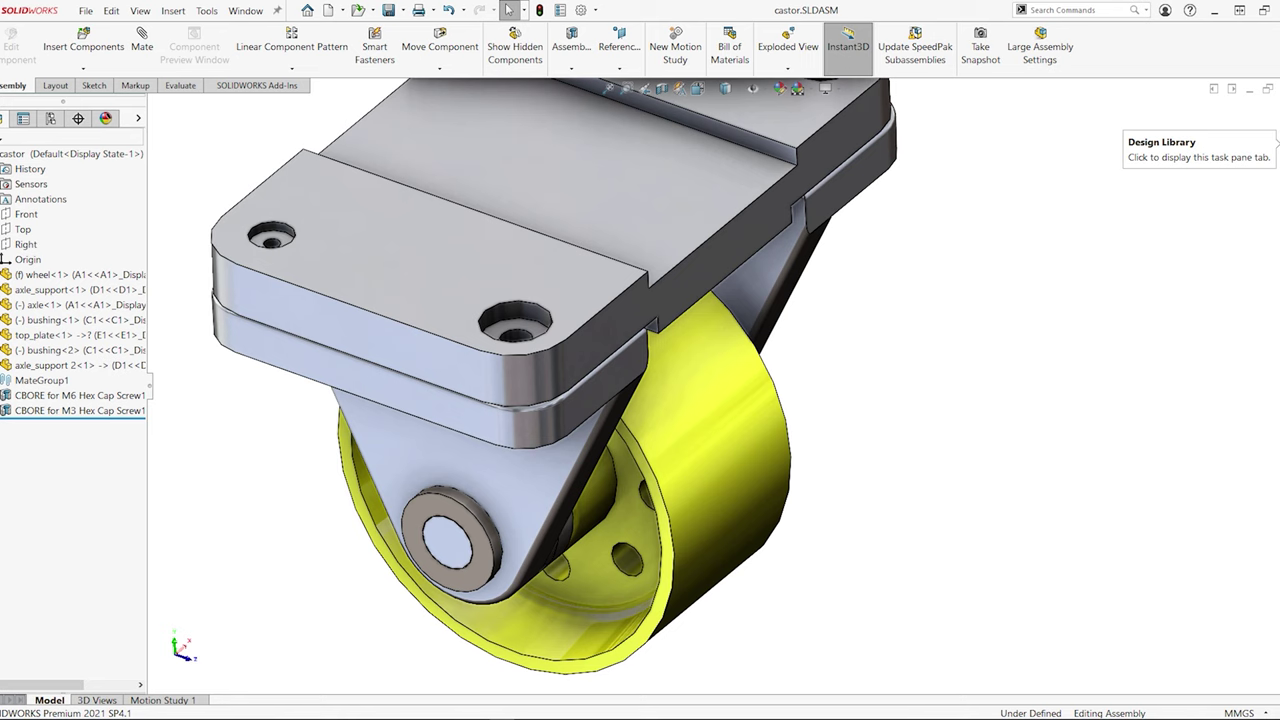
click(1273, 120)
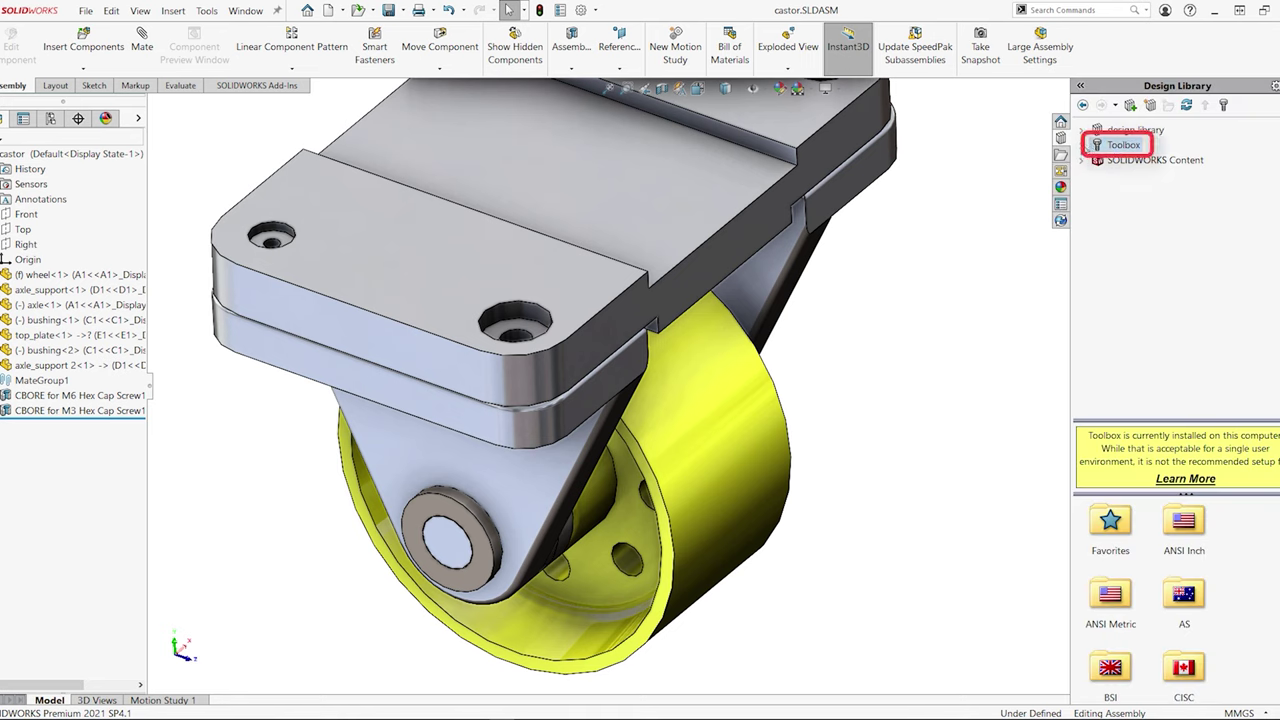
click(1085, 146)
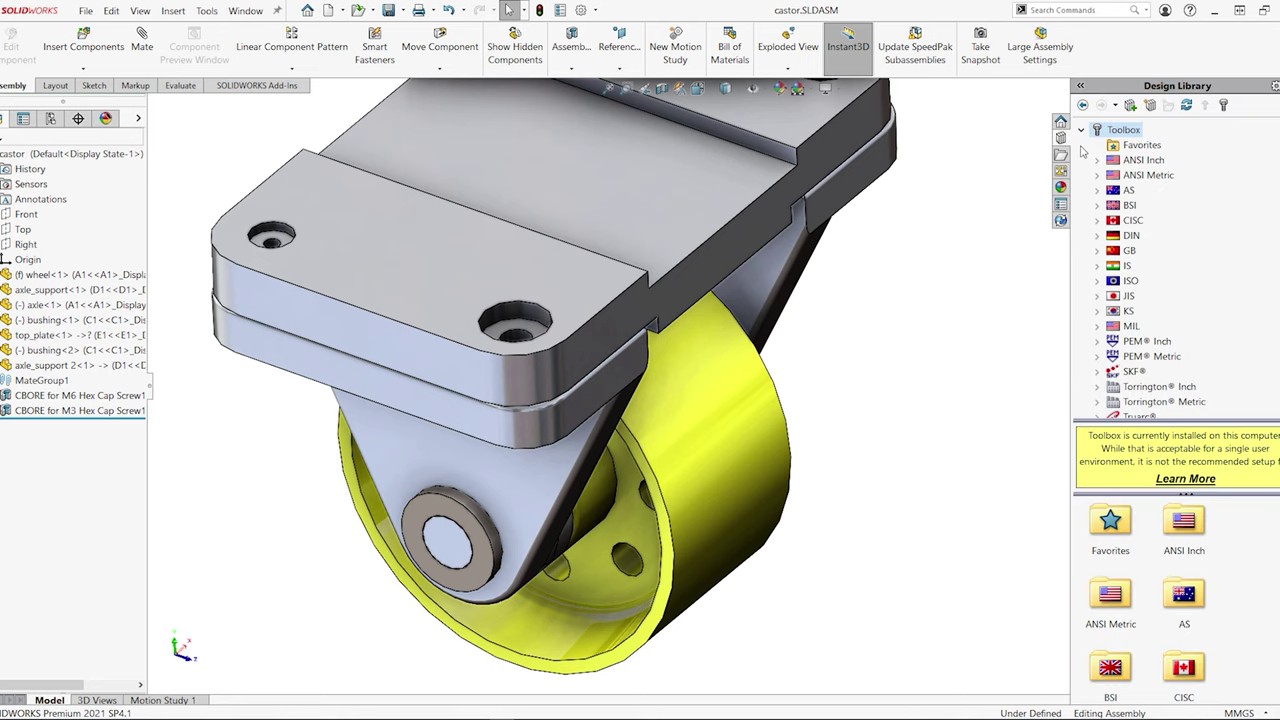
click(1096, 206)
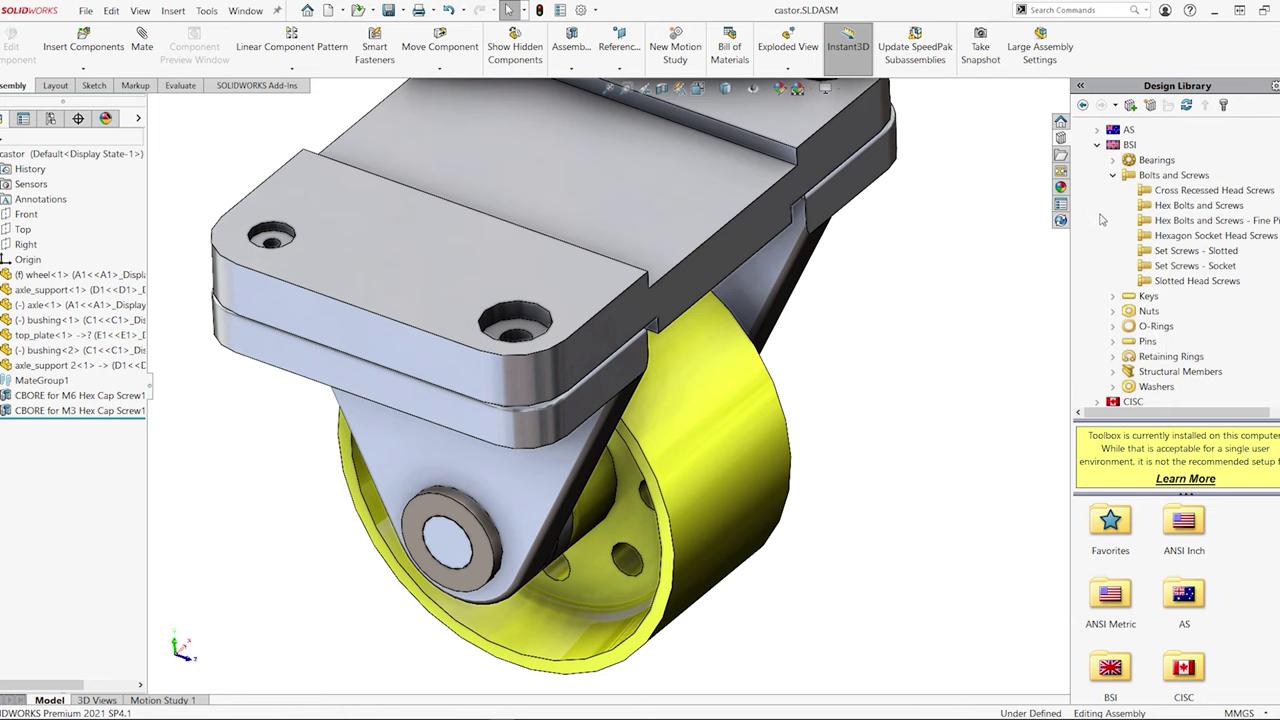
click(1152, 238)
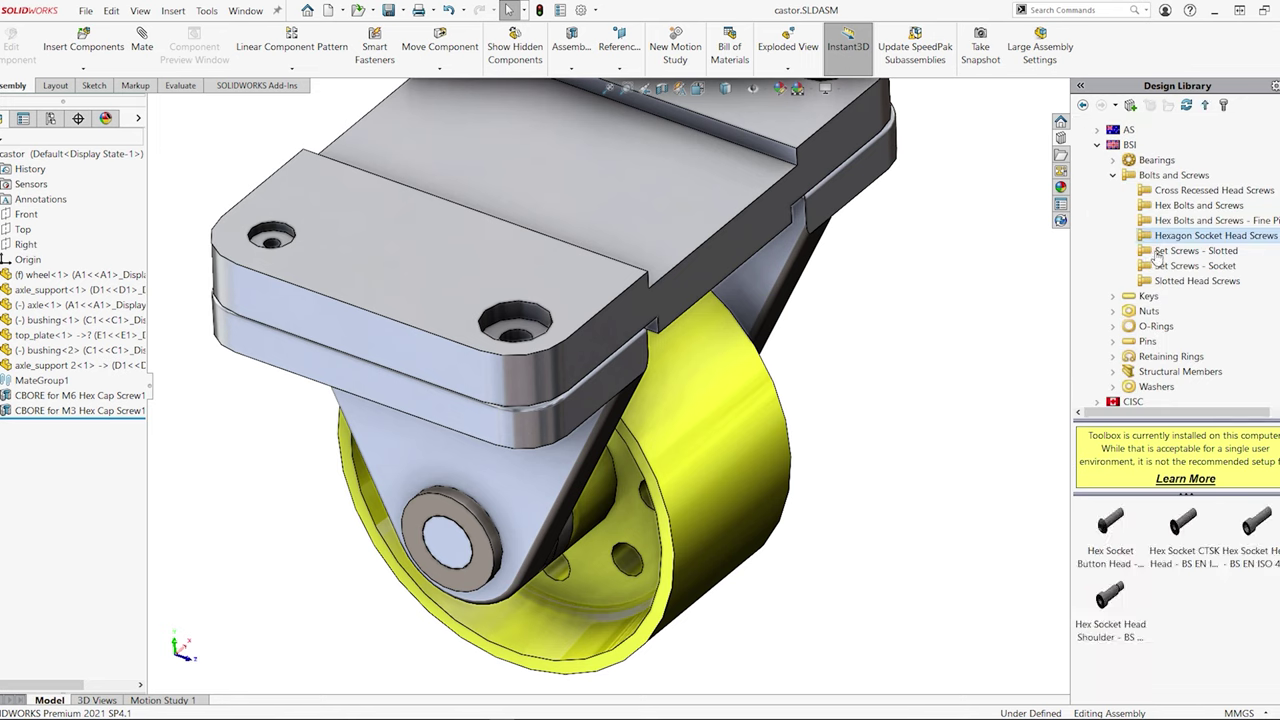
Try an M6 hex socket screw from that folder in the top plate's hole
drag(1110, 520, 972, 440)
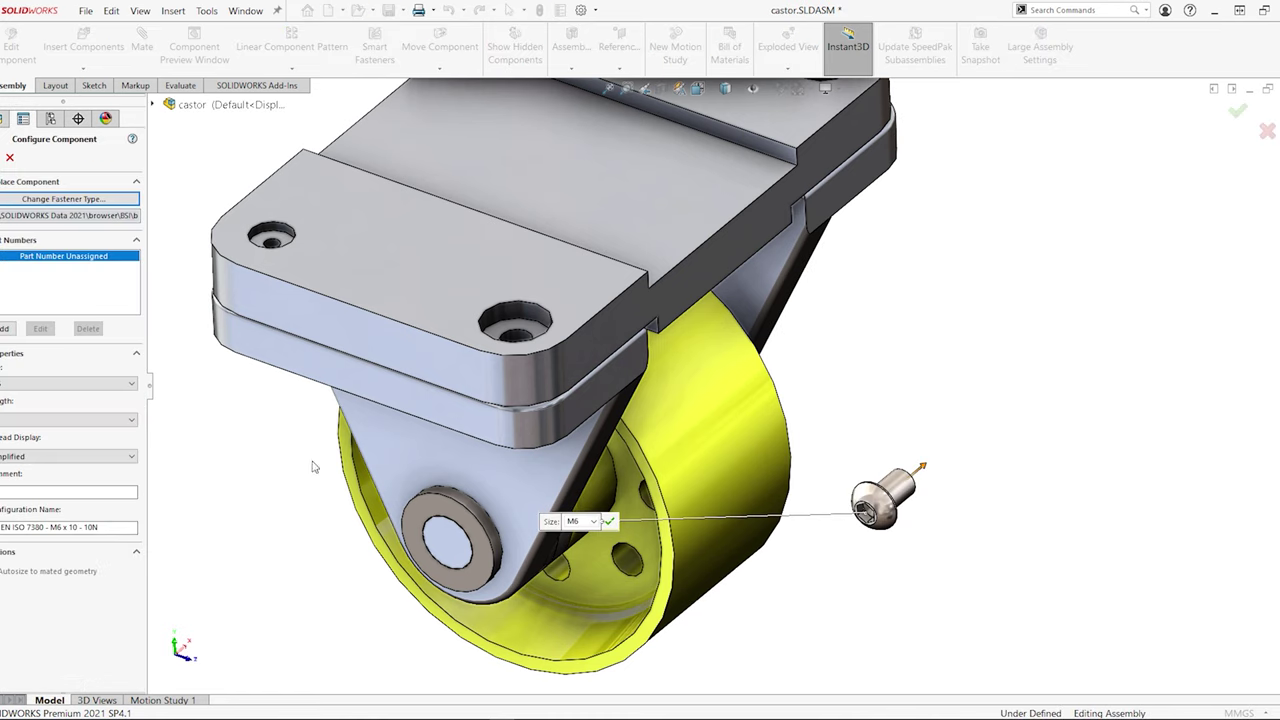
click(18, 388)
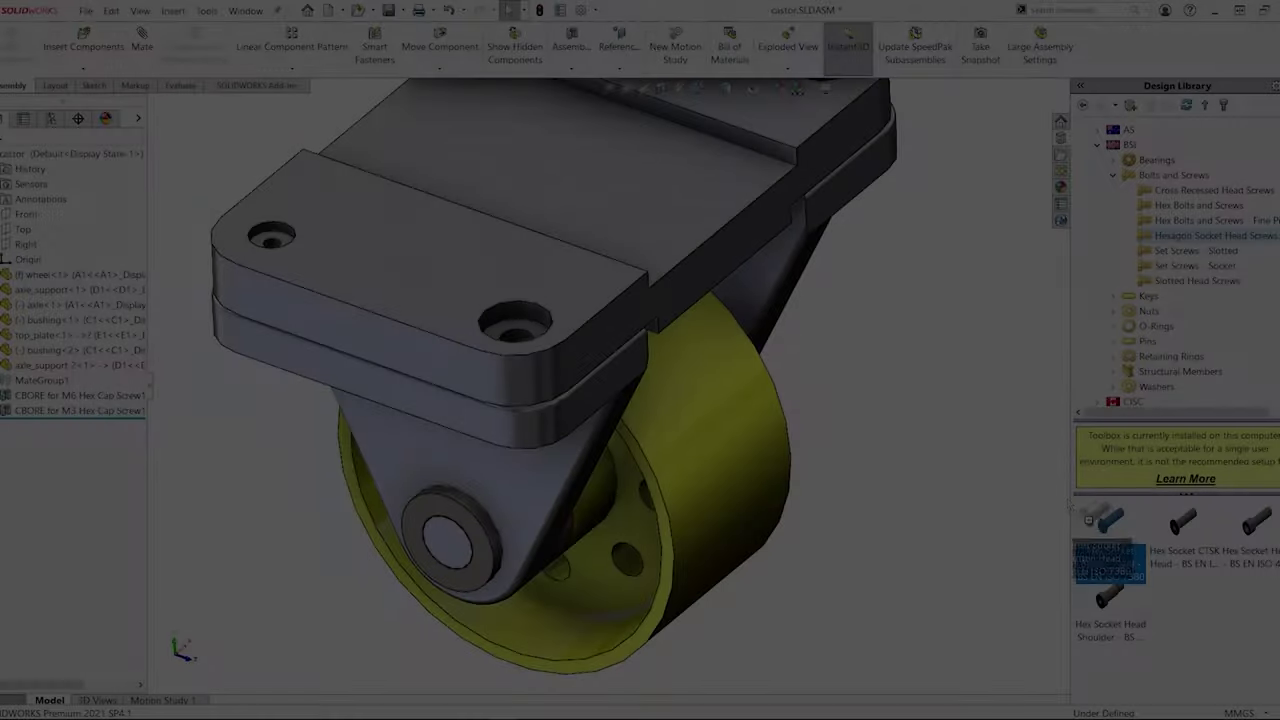
drag(1108, 520, 540, 328)
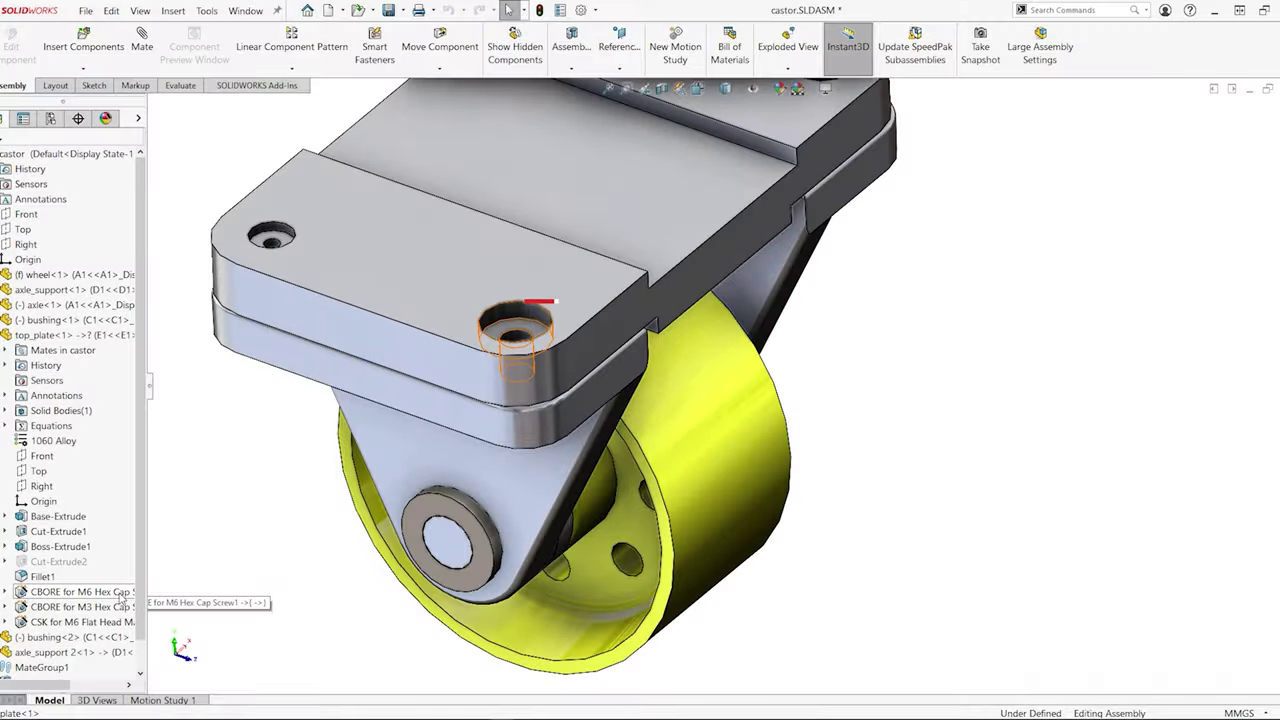
Select the CBORE for M6 Hex Cap Screw1 feature to locate it, then clear the selection
click(80, 592)
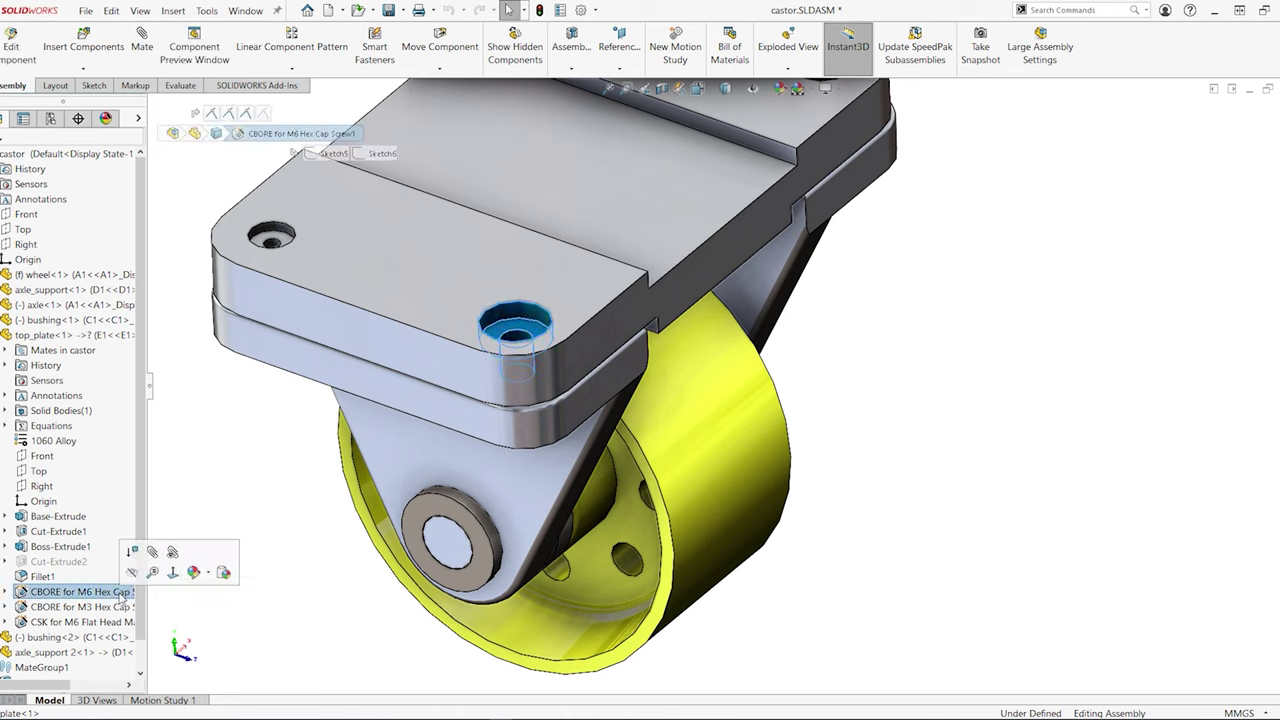
click(218, 507)
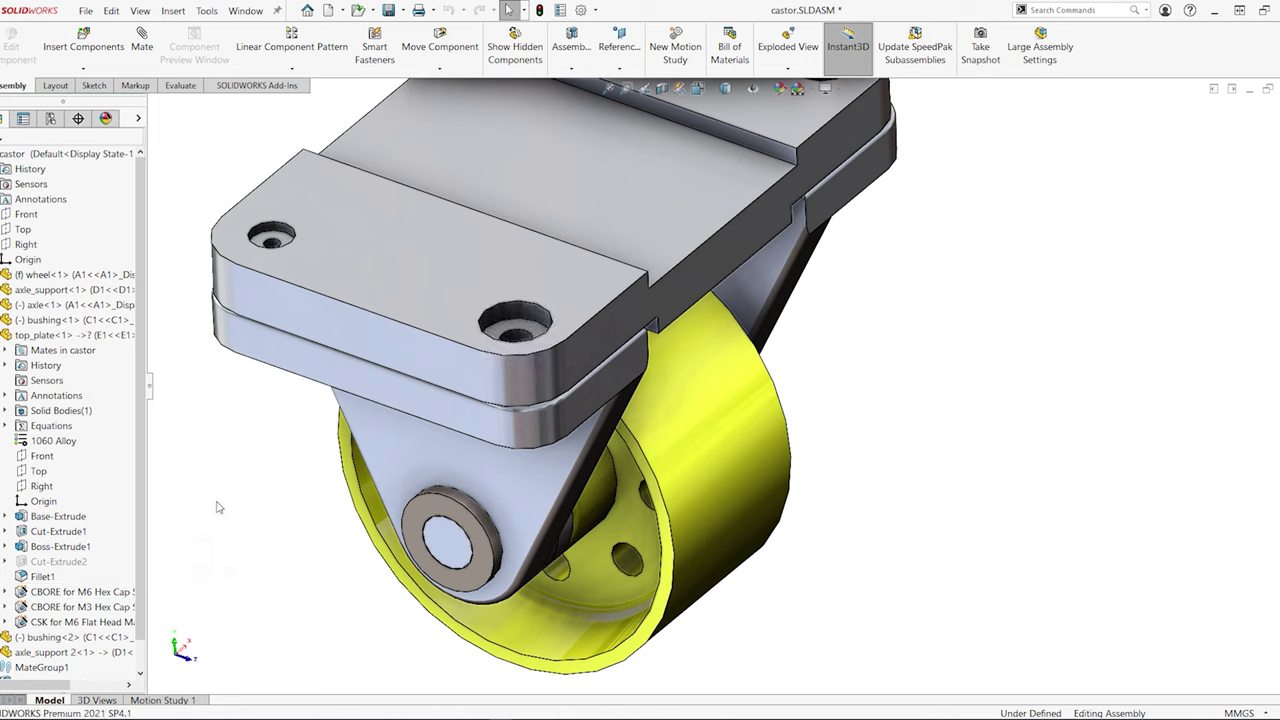
Use Smart Fasteners to add an M6 hex screw to the counterbore hole
click(372, 50)
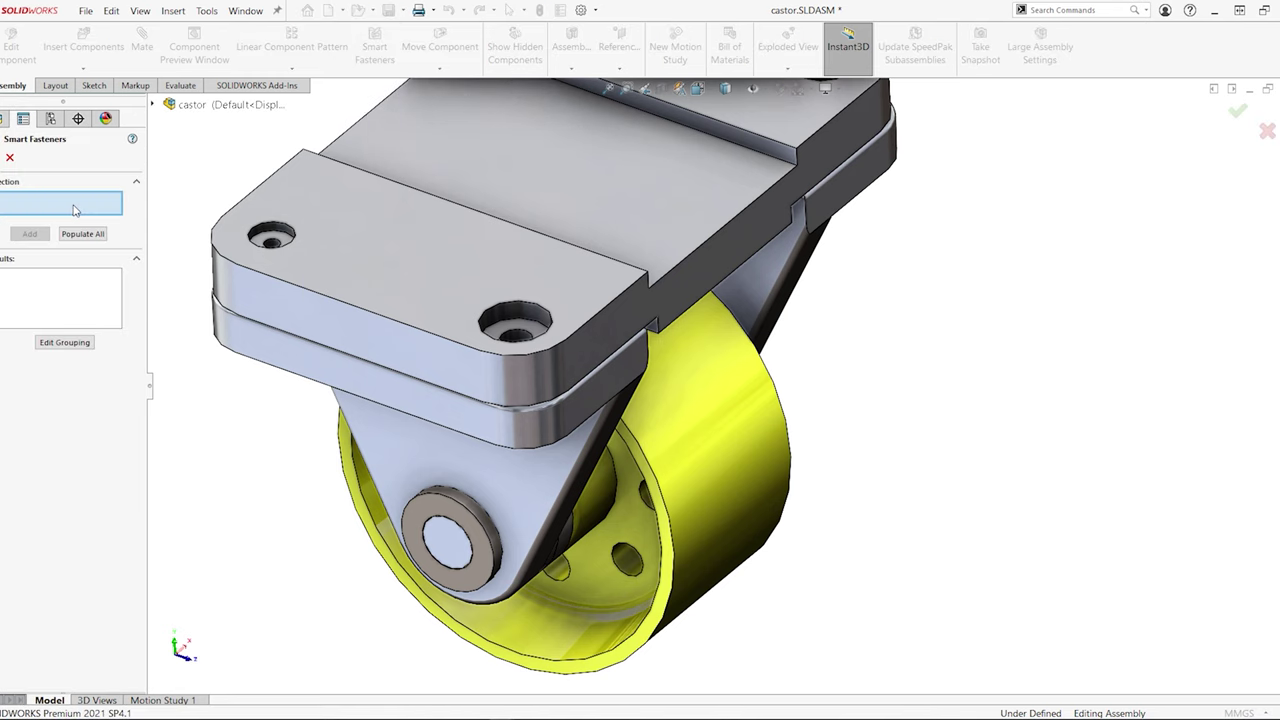
click(498, 318)
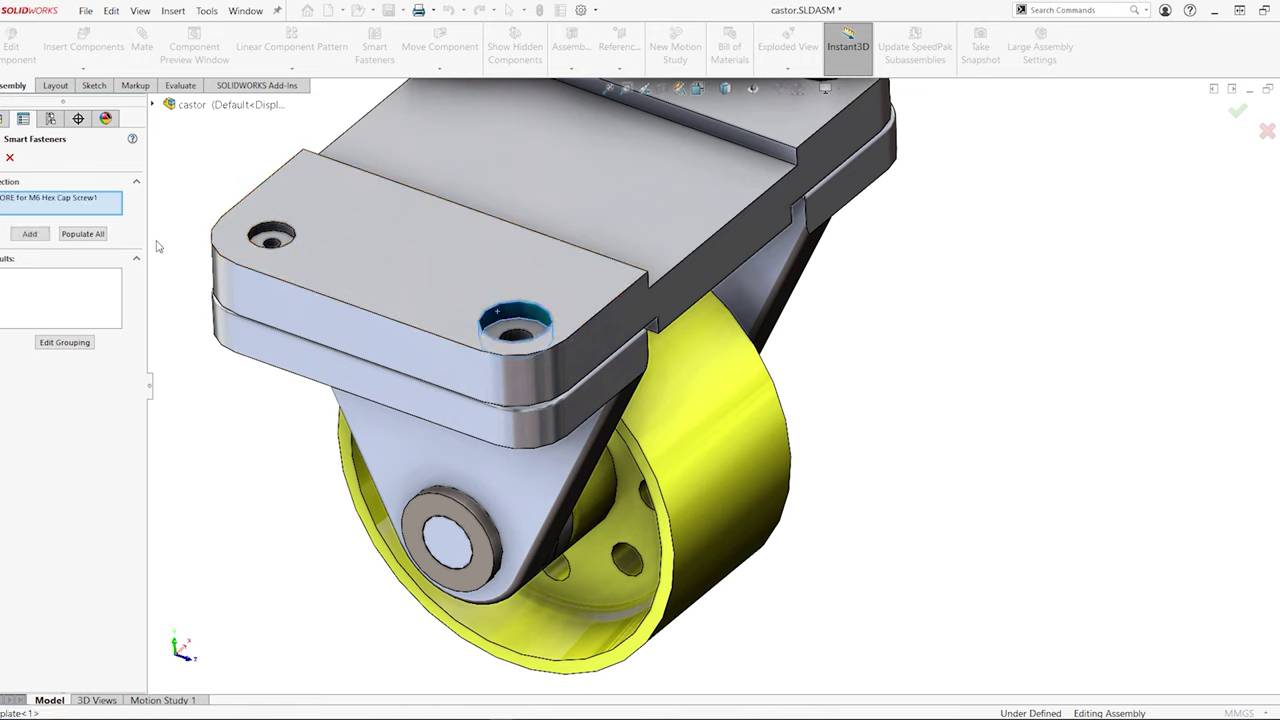
click(31, 234)
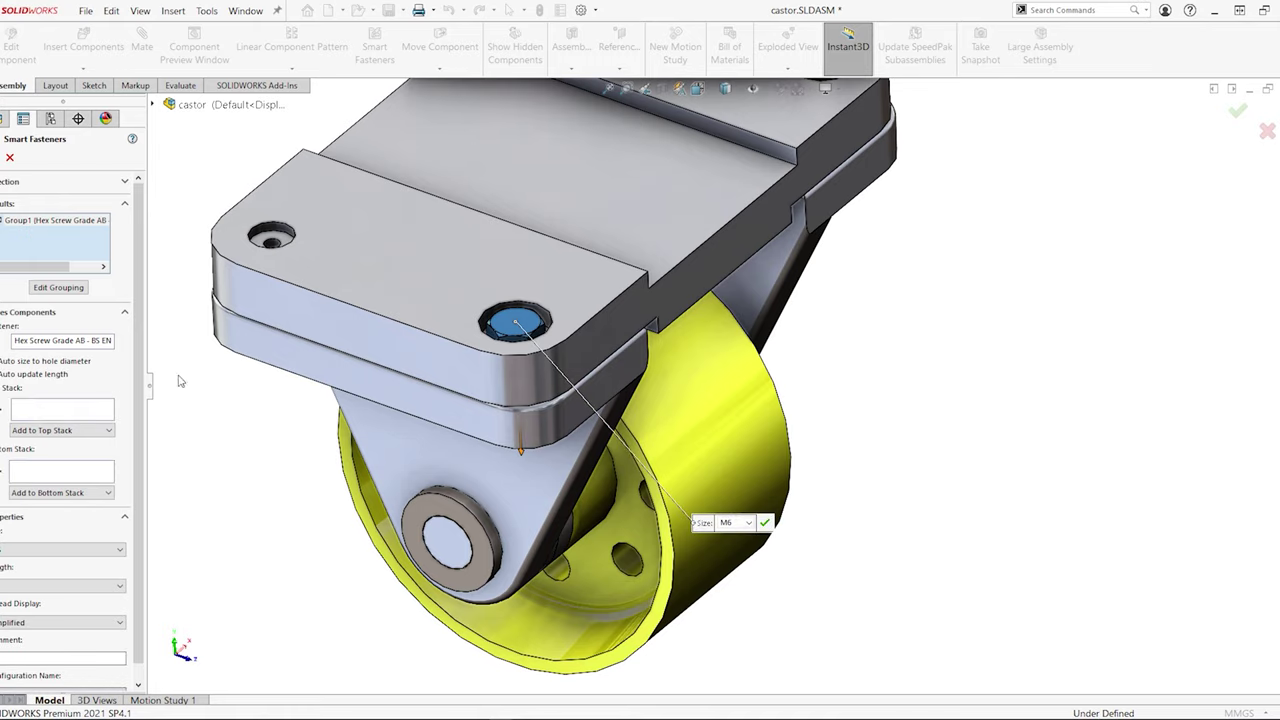
Stack a BS 4320 Normal Form A washer and Hex Nut Style 2 under the screw
middle_drag(255, 473, 210, 247)
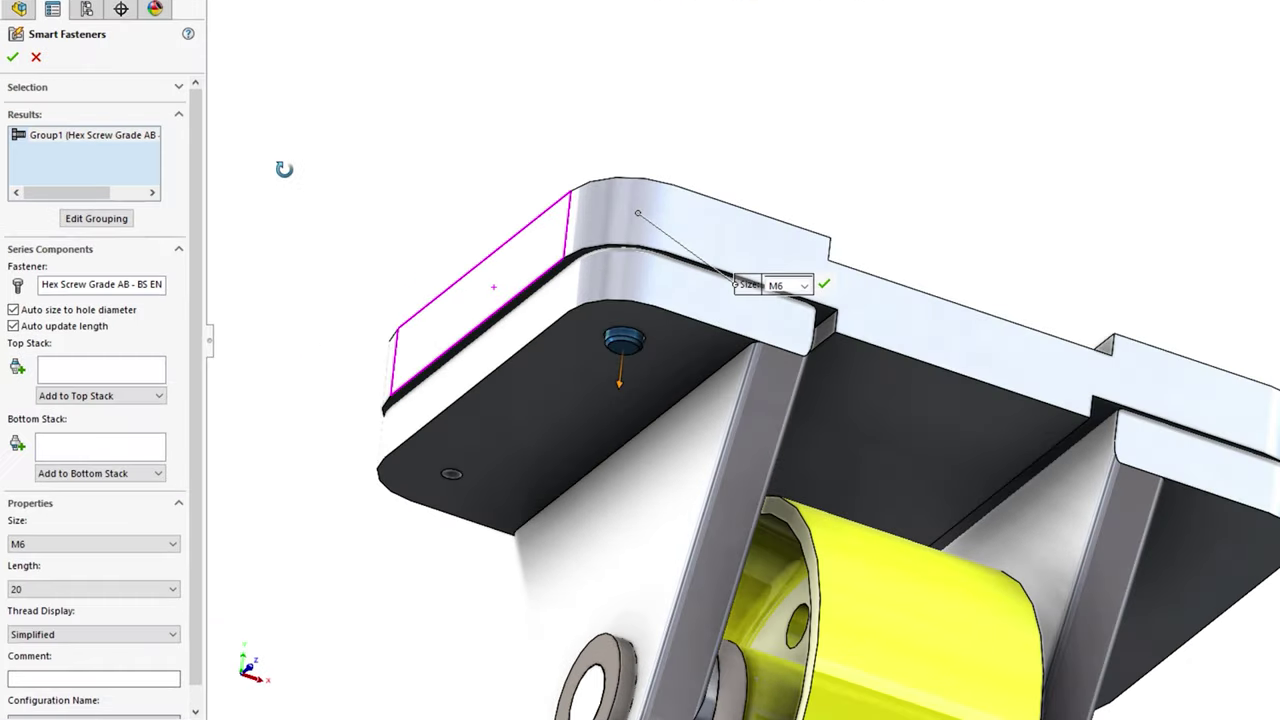
middle_drag(284, 169, 281, 154)
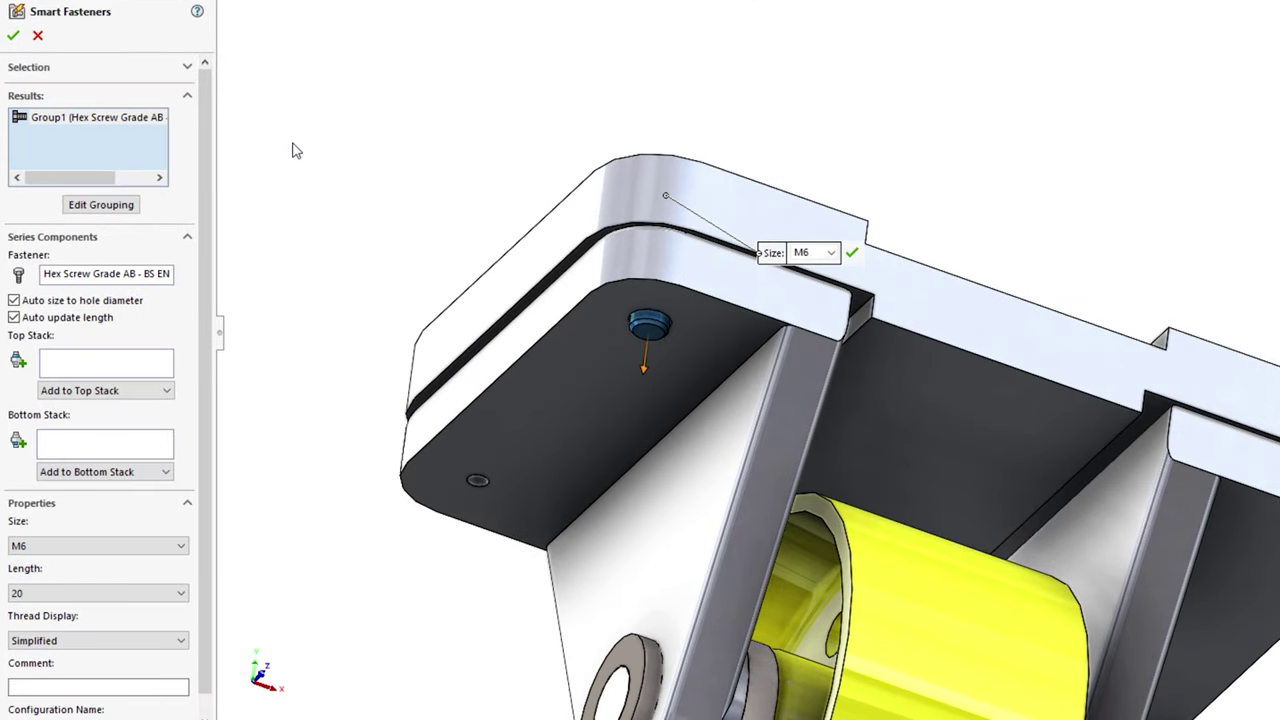
click(166, 471)
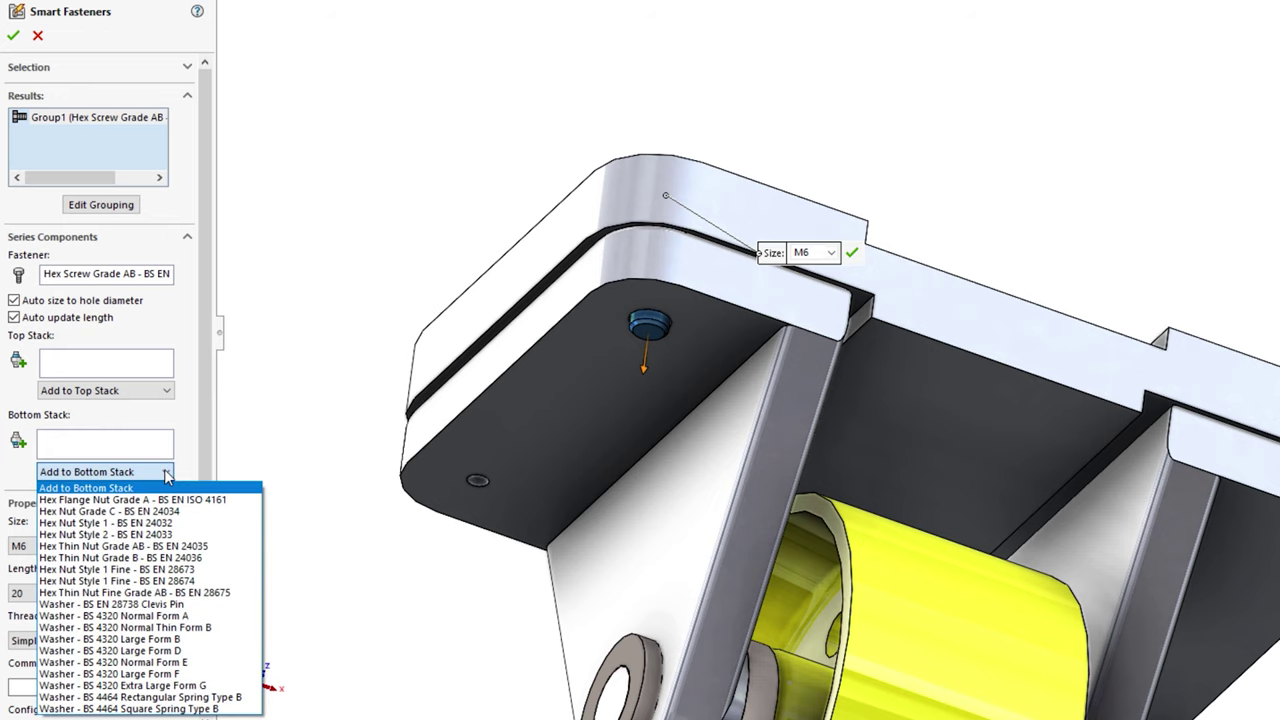
click(158, 617)
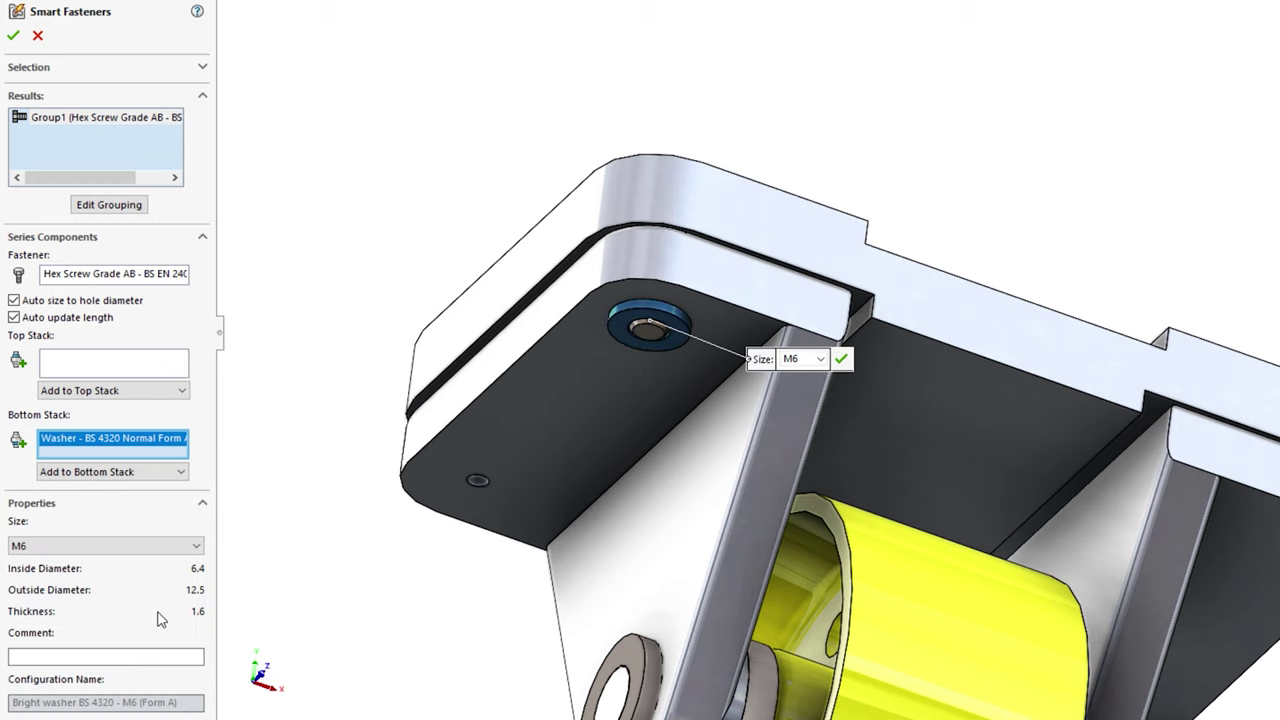
click(177, 474)
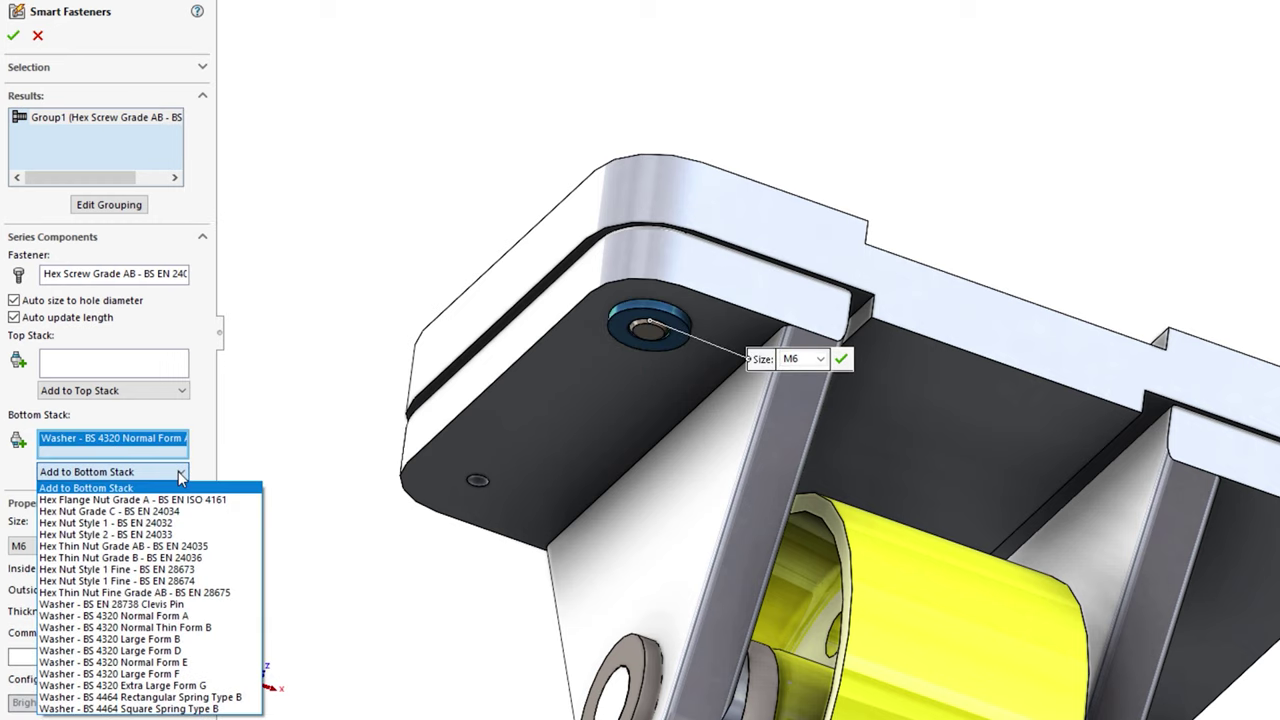
click(170, 538)
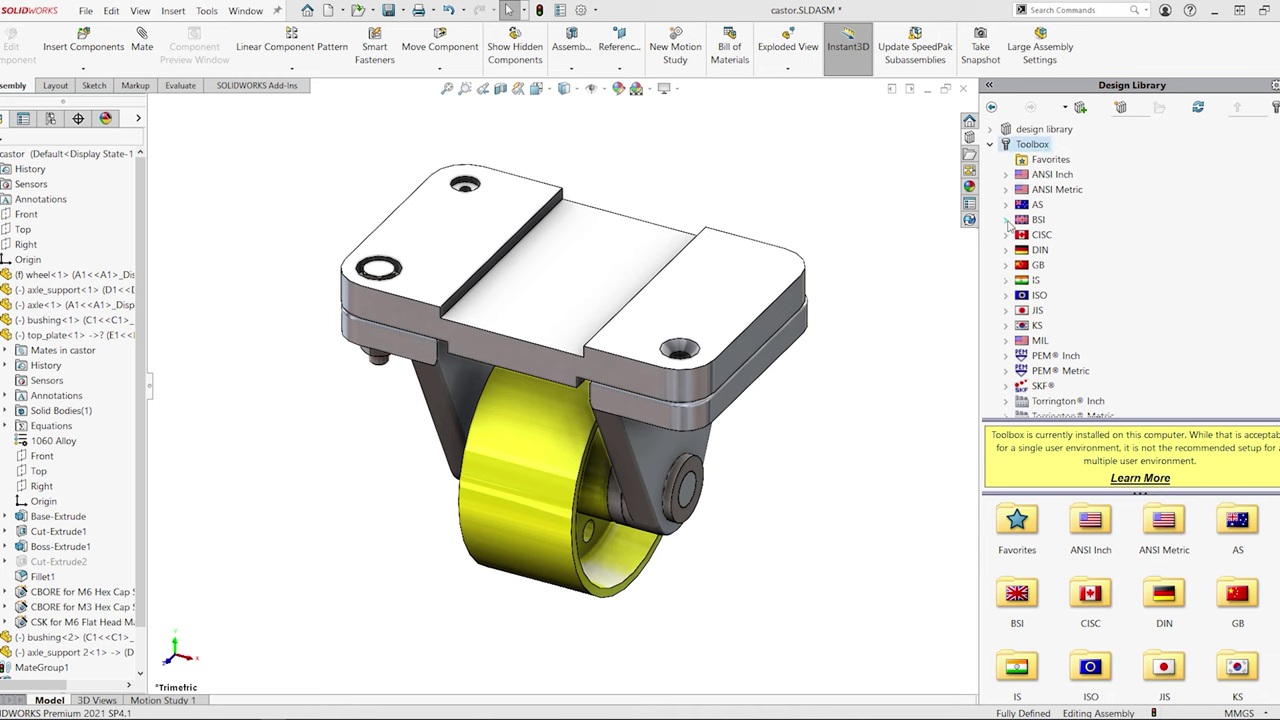
Drop a Hex Socket CTSK Head screw from BSI Hexagon Socket Head Screws into the countersunk hole
click(1006, 220)
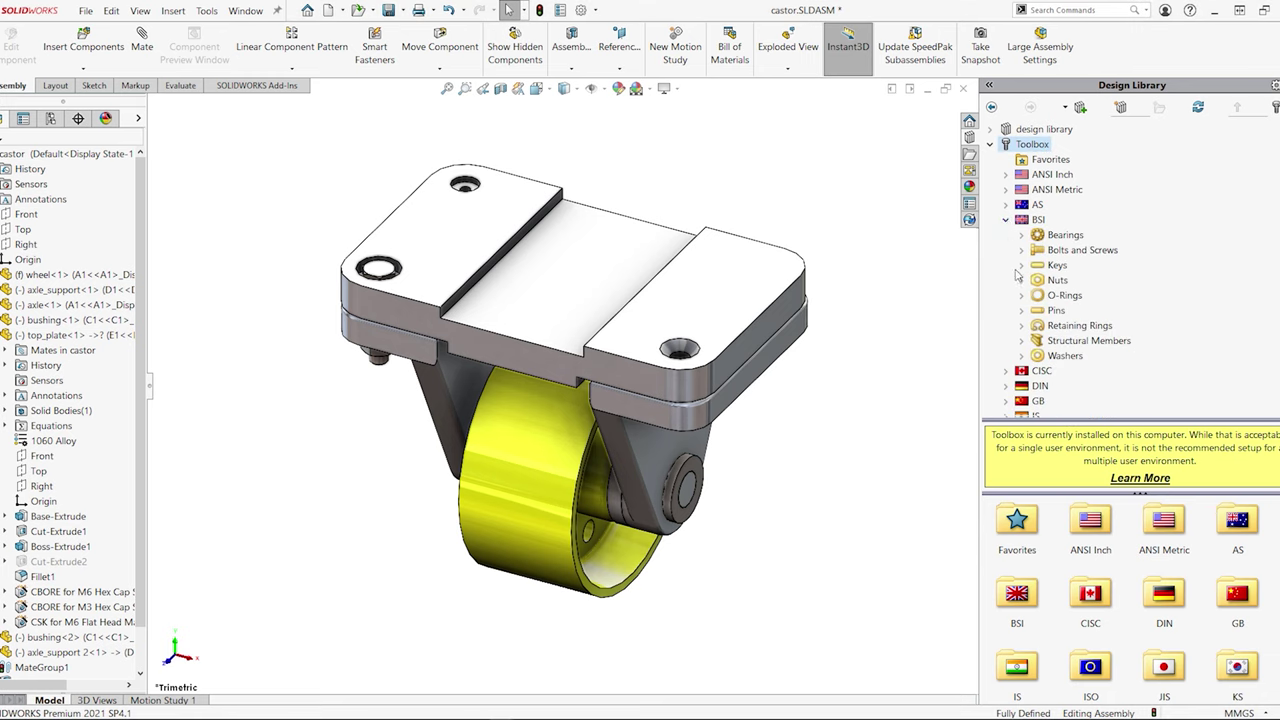
click(1022, 251)
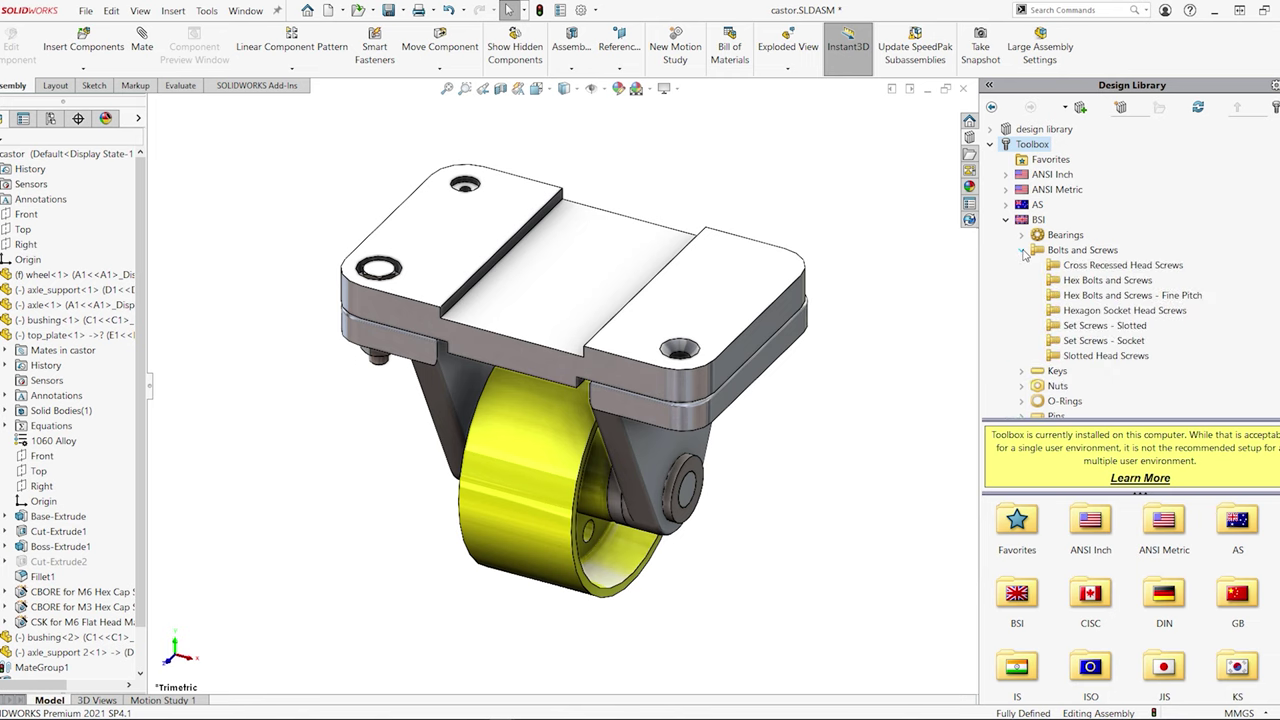
click(1050, 311)
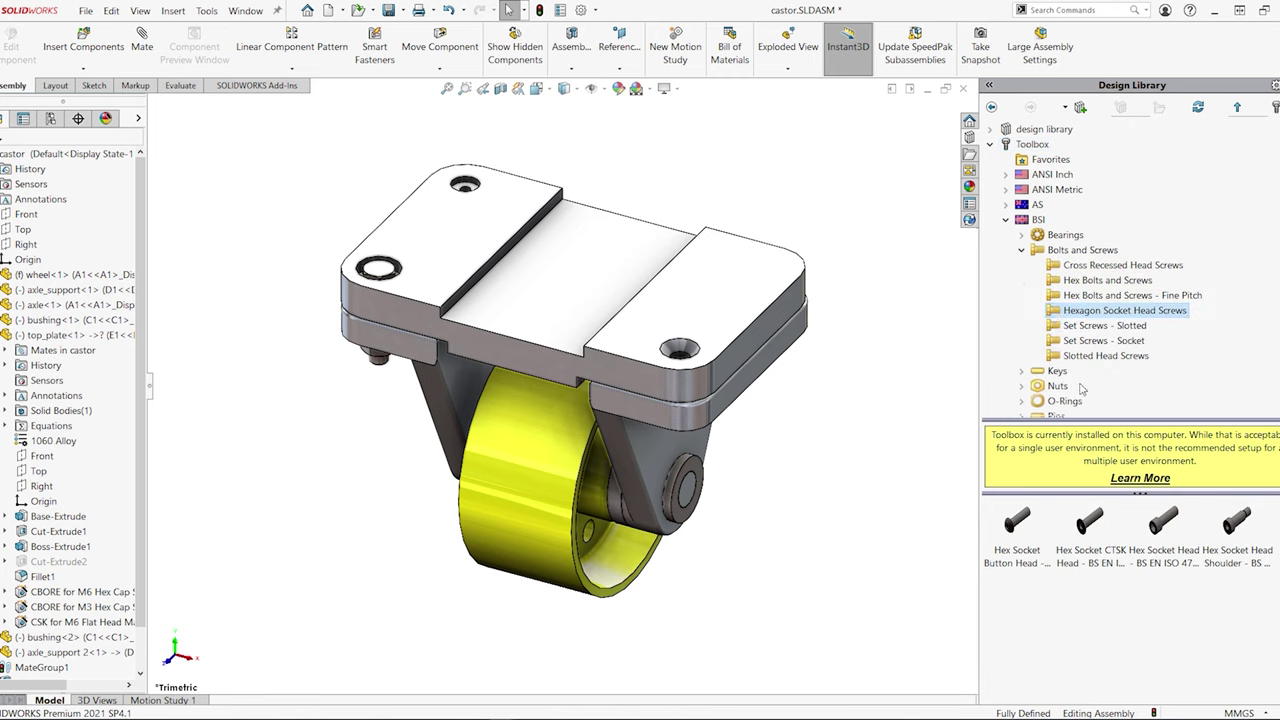
click(1093, 528)
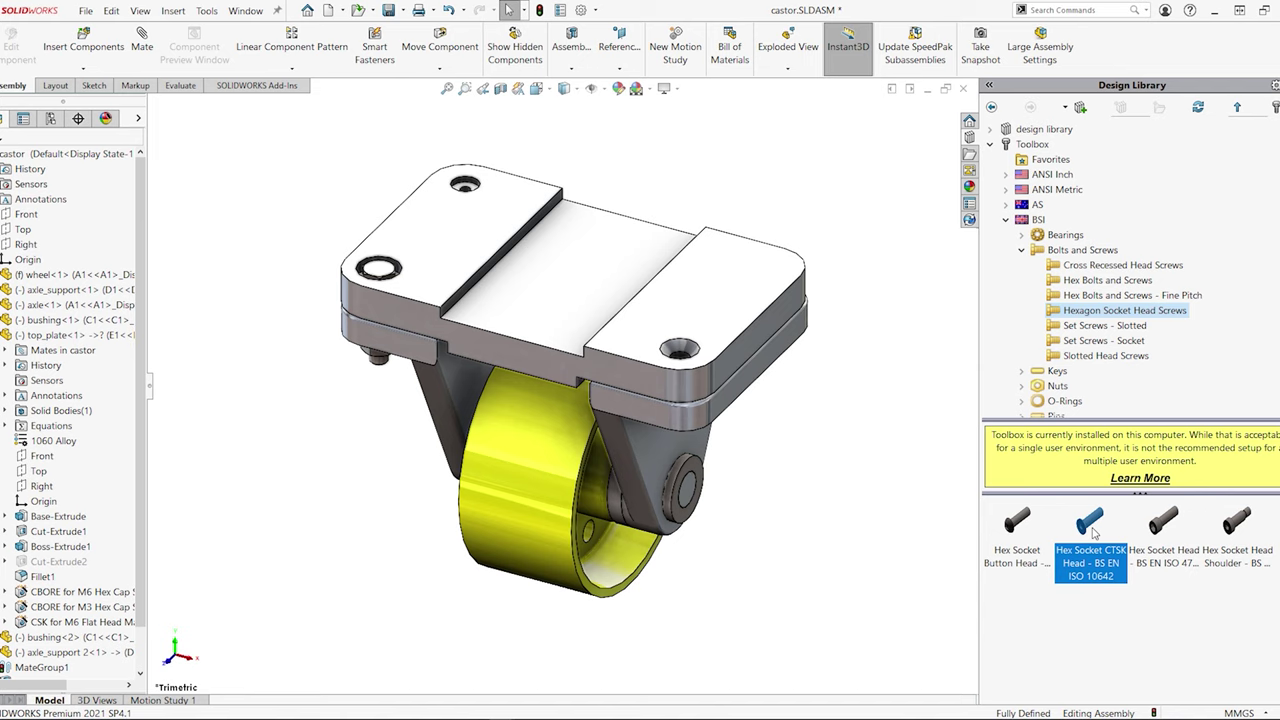
drag(1093, 533, 700, 353)
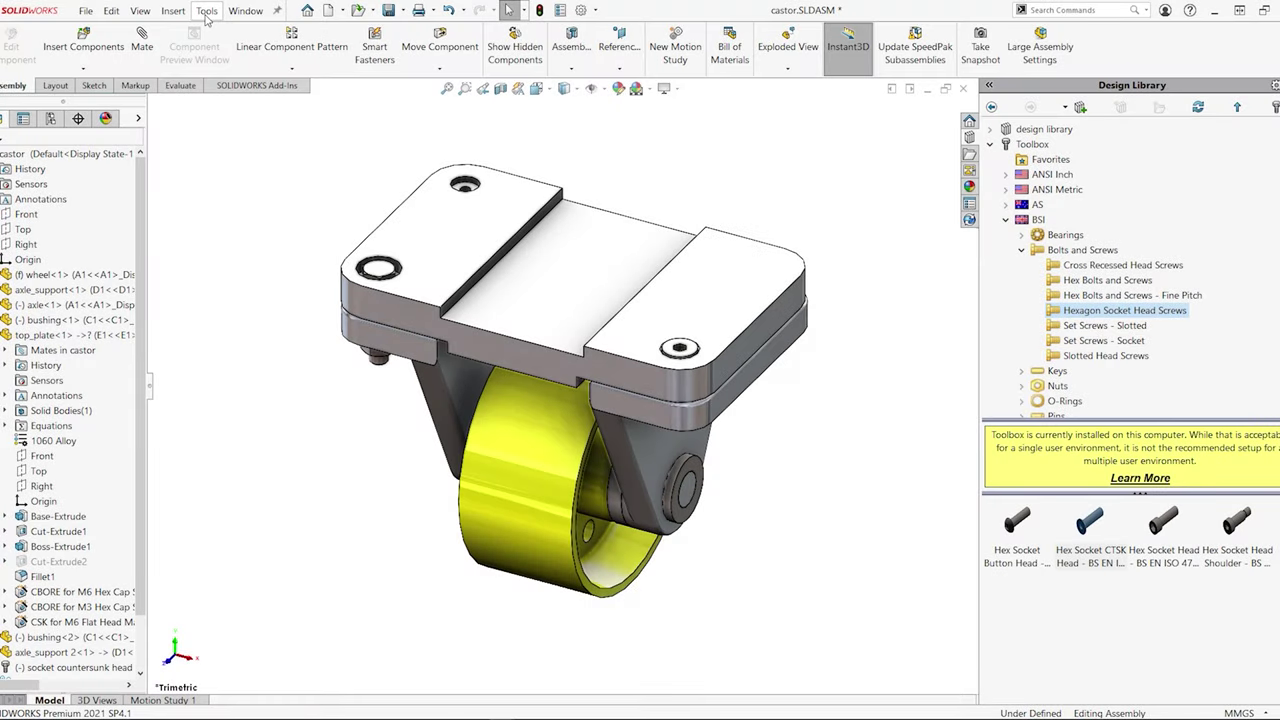
click(207, 12)
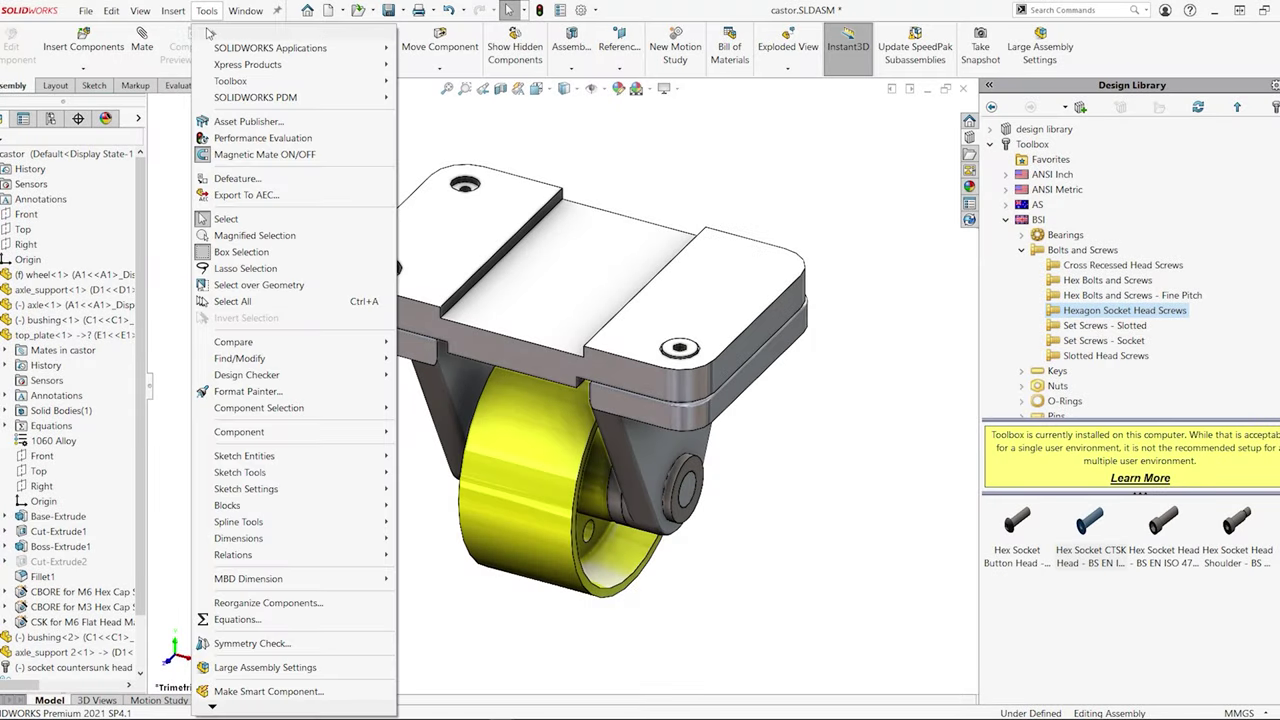
mouse_move(214, 52)
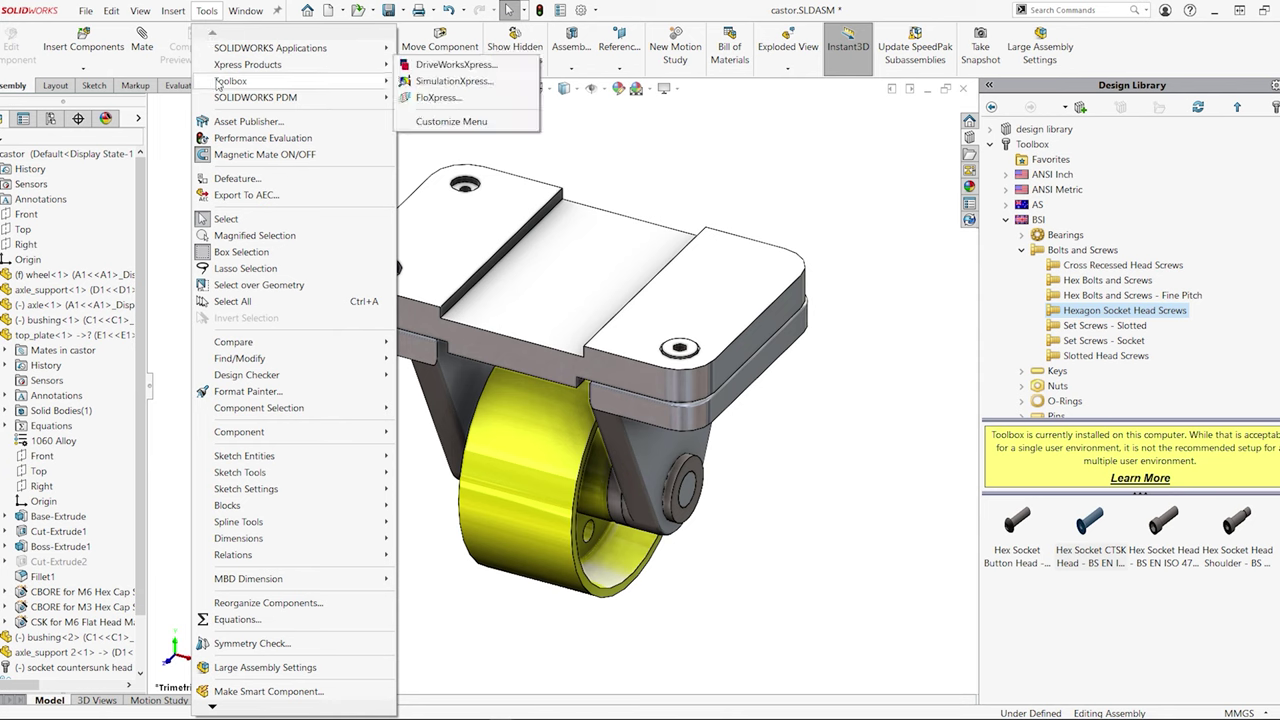
mouse_move(218, 84)
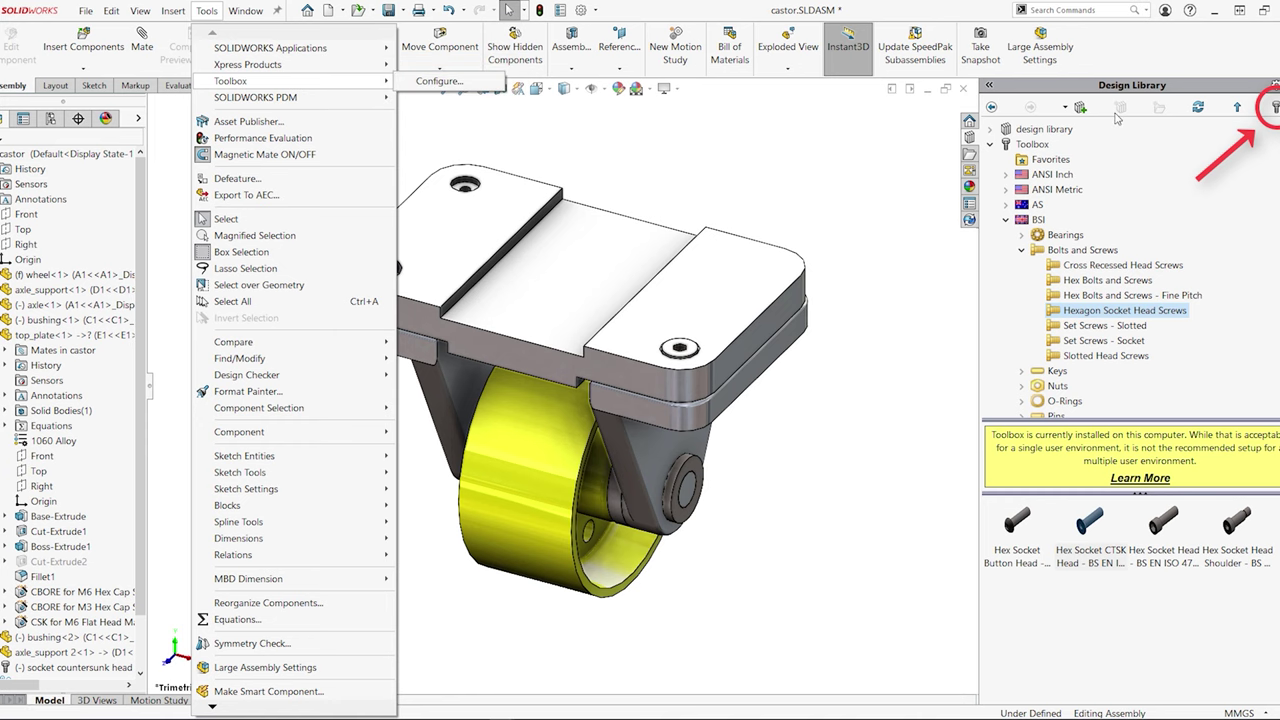
click(1275, 110)
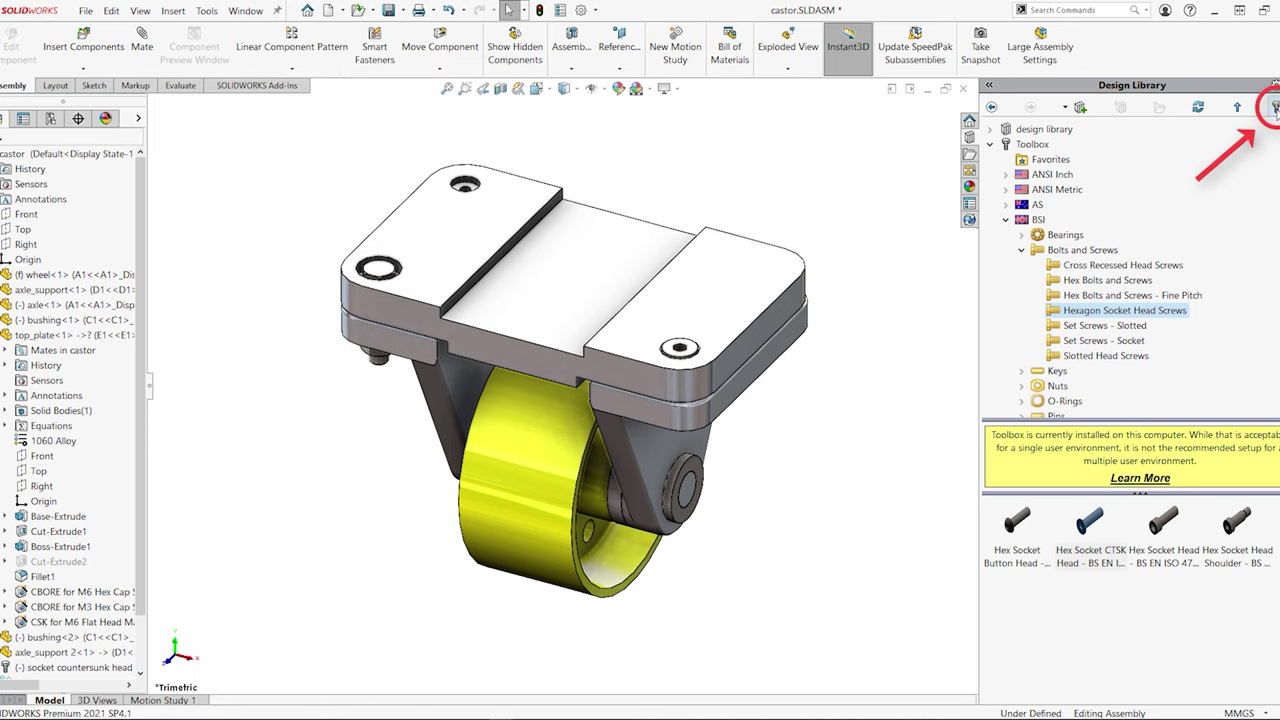
click(1275, 110)
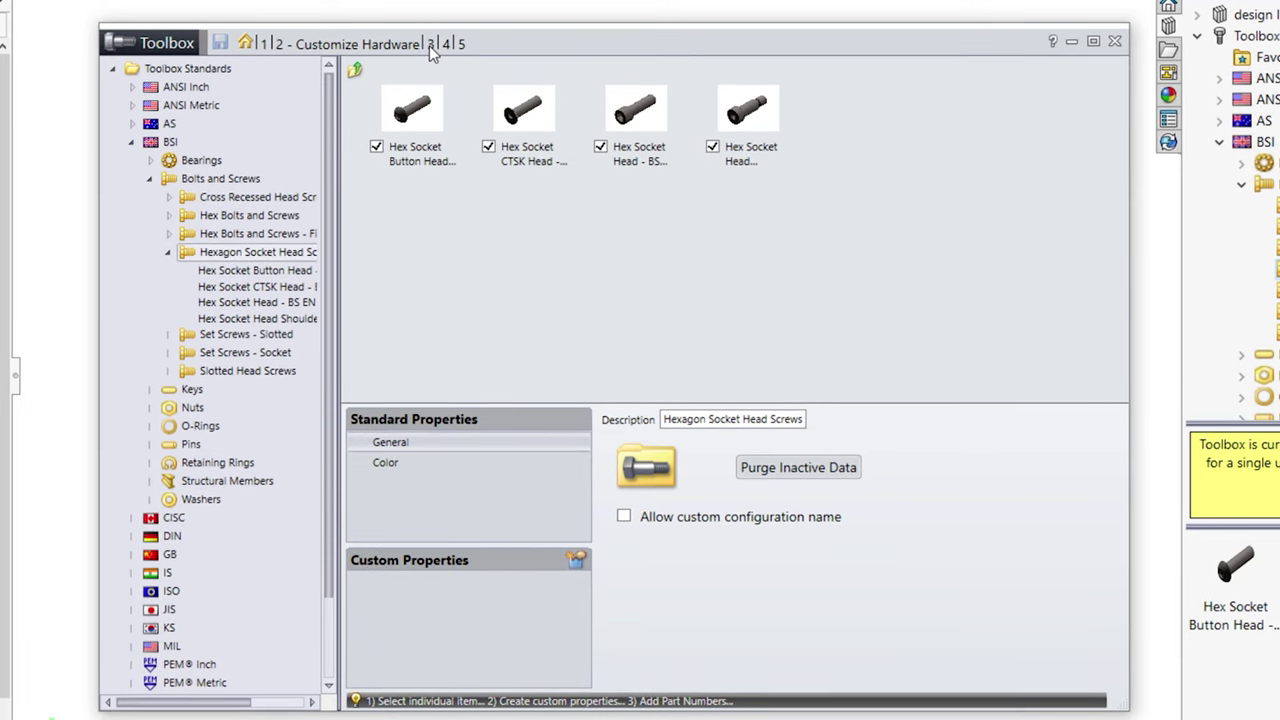
click(431, 46)
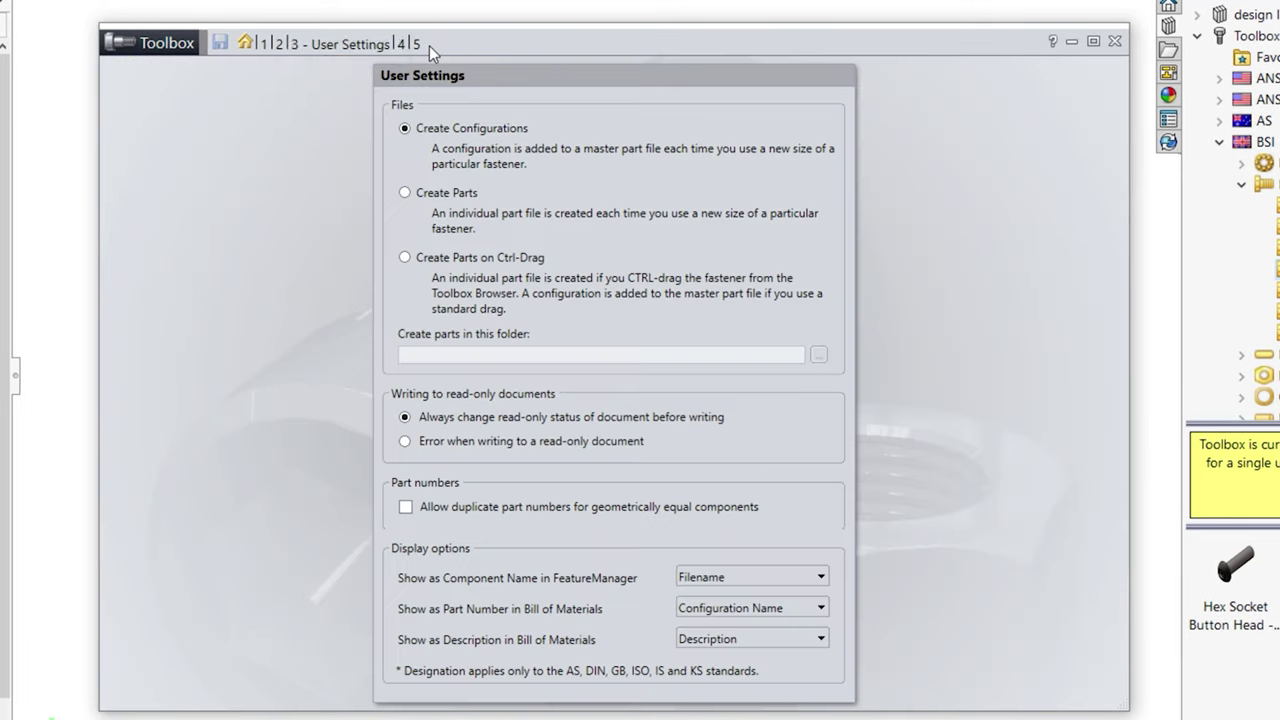
click(405, 193)
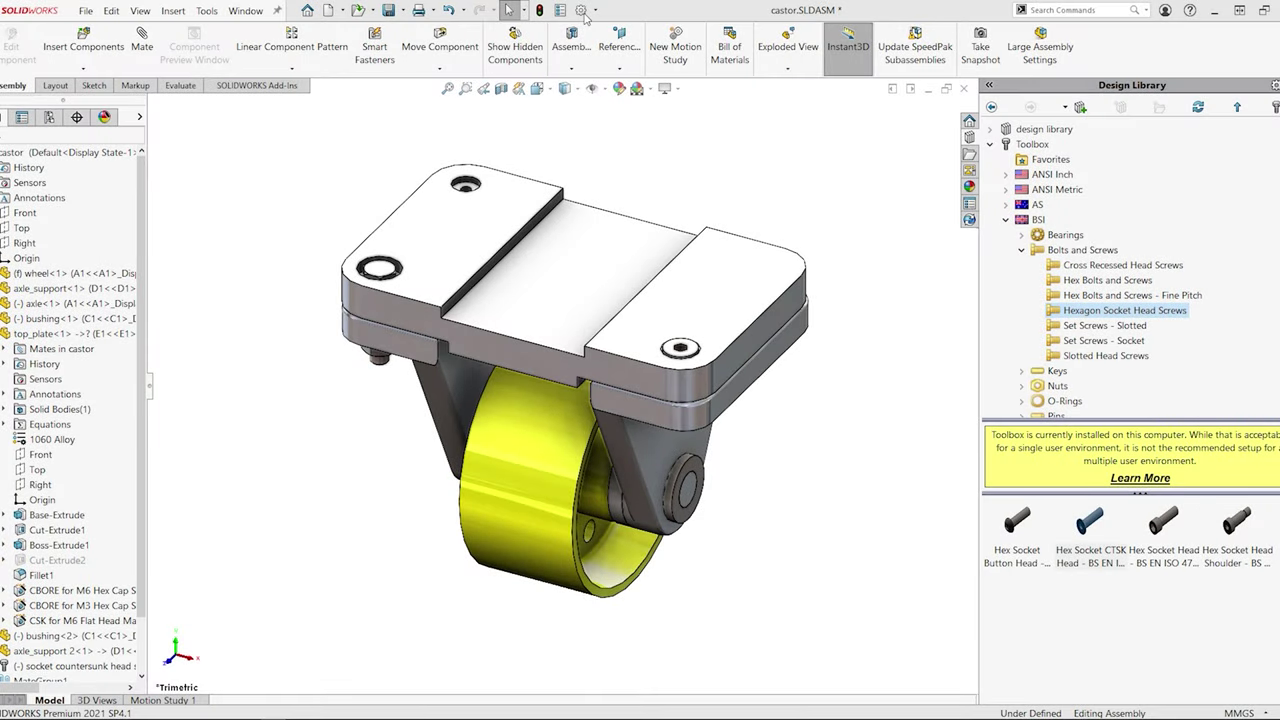
Open the system options at the Hole Wizard/Toolbox page
click(581, 11)
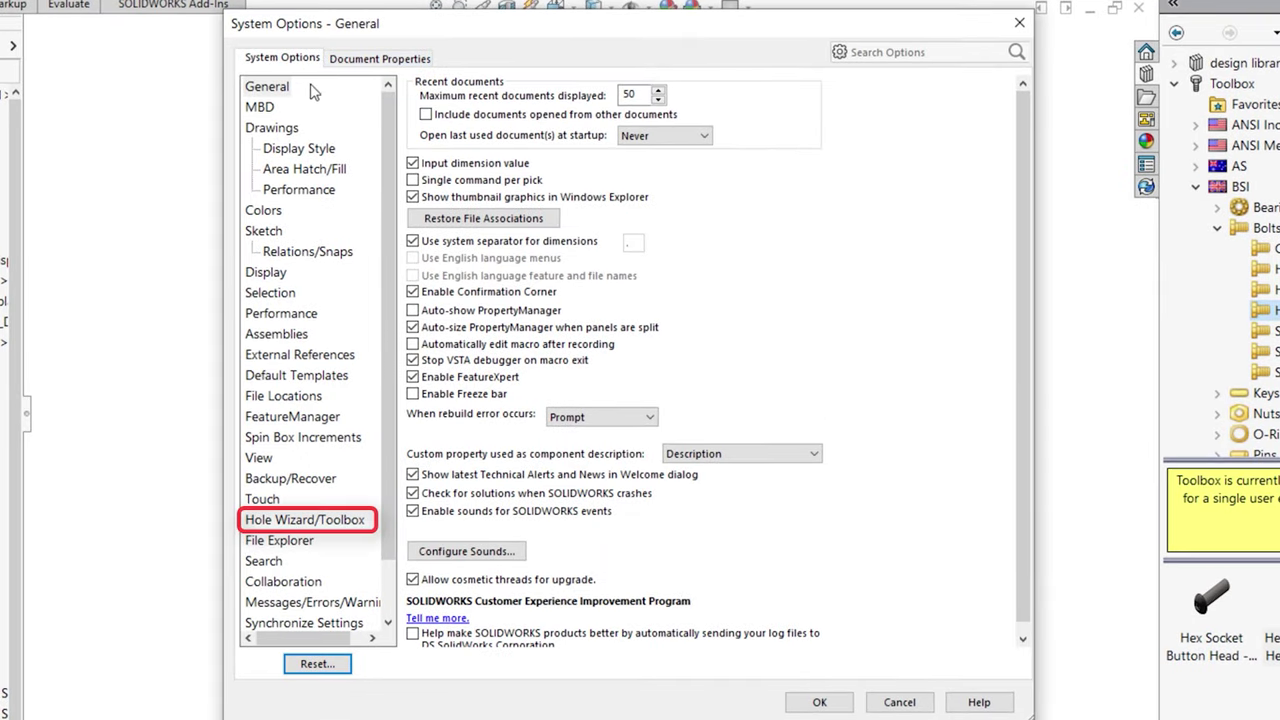
click(312, 526)
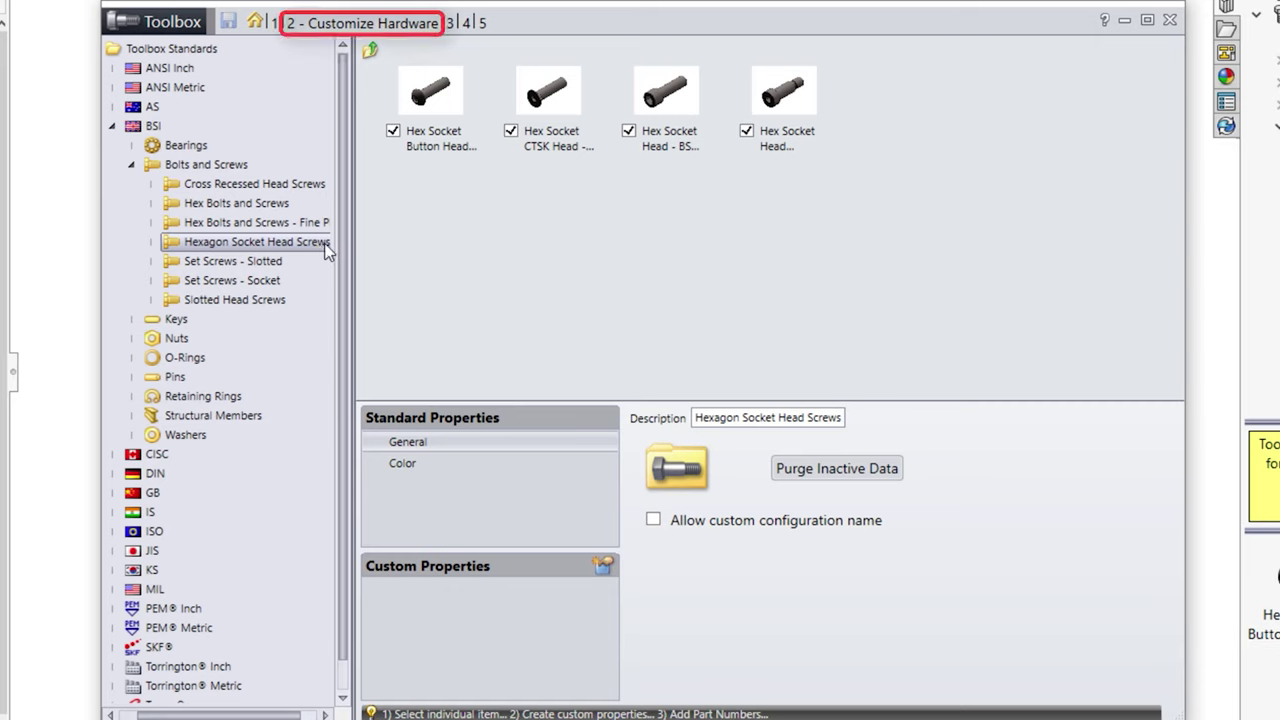
Remove ' - BS EN ISO 7380' from the Hex Socket Button Head description
double_click(435, 118)
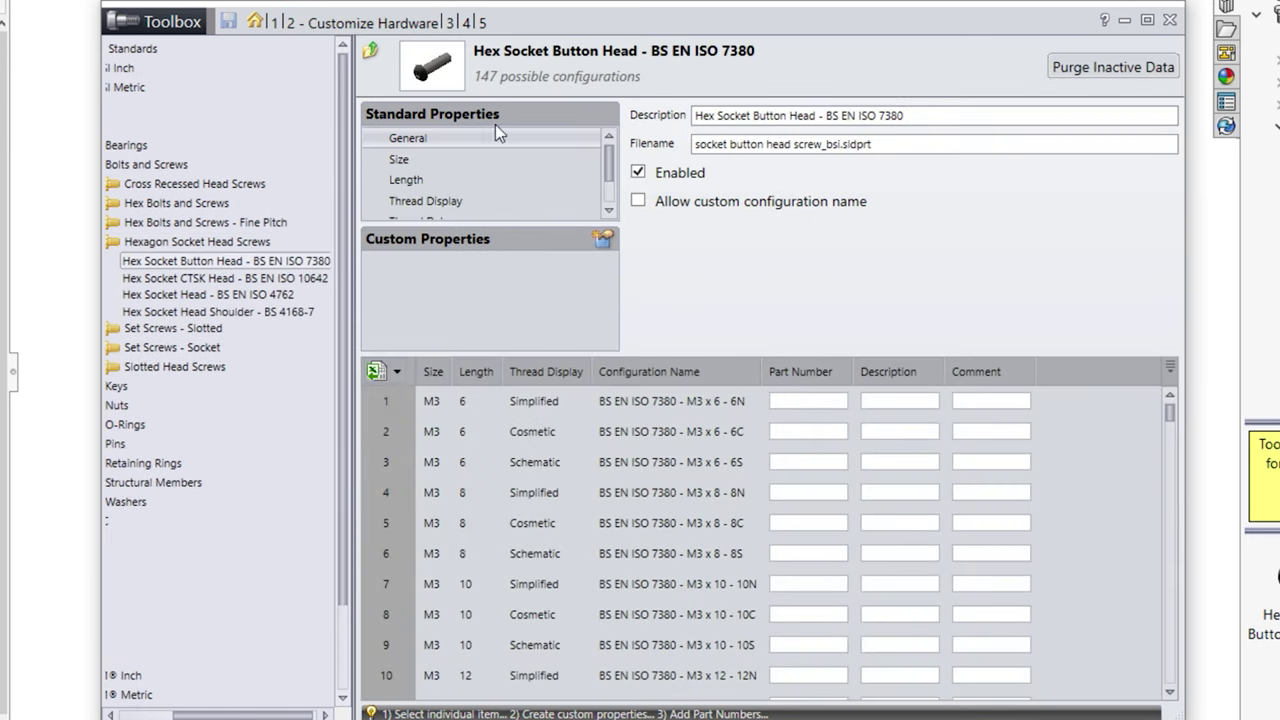
drag(816, 115, 1003, 115)
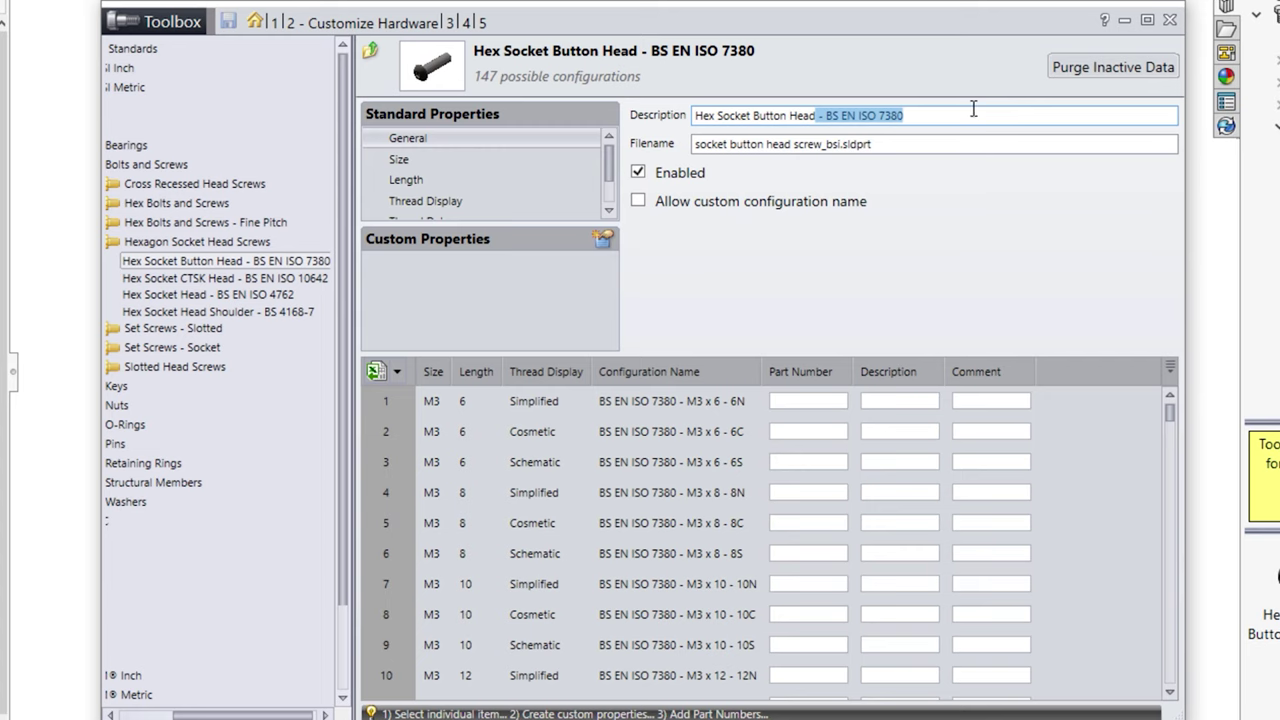
key(BackSpace)
Give row 1 part number 54321 and begin its description with 'M3 x'
click(800, 401)
text(54321)
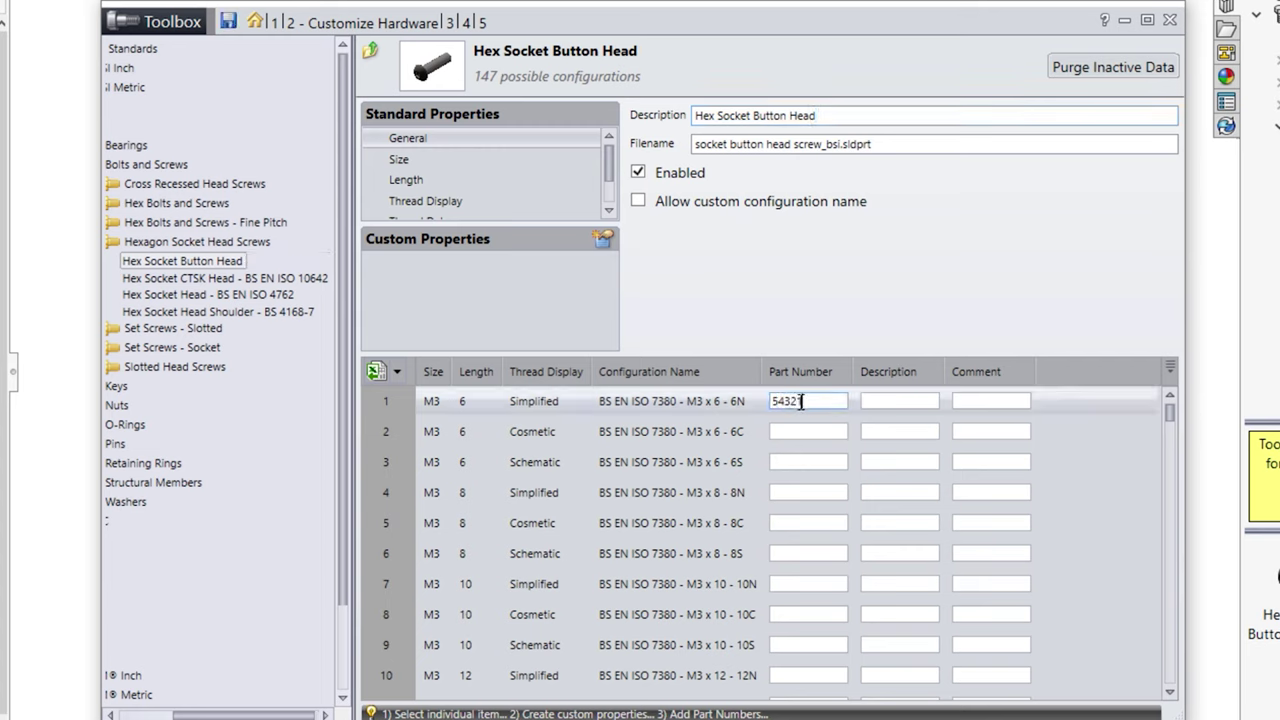
click(868, 404)
text(M3 x)
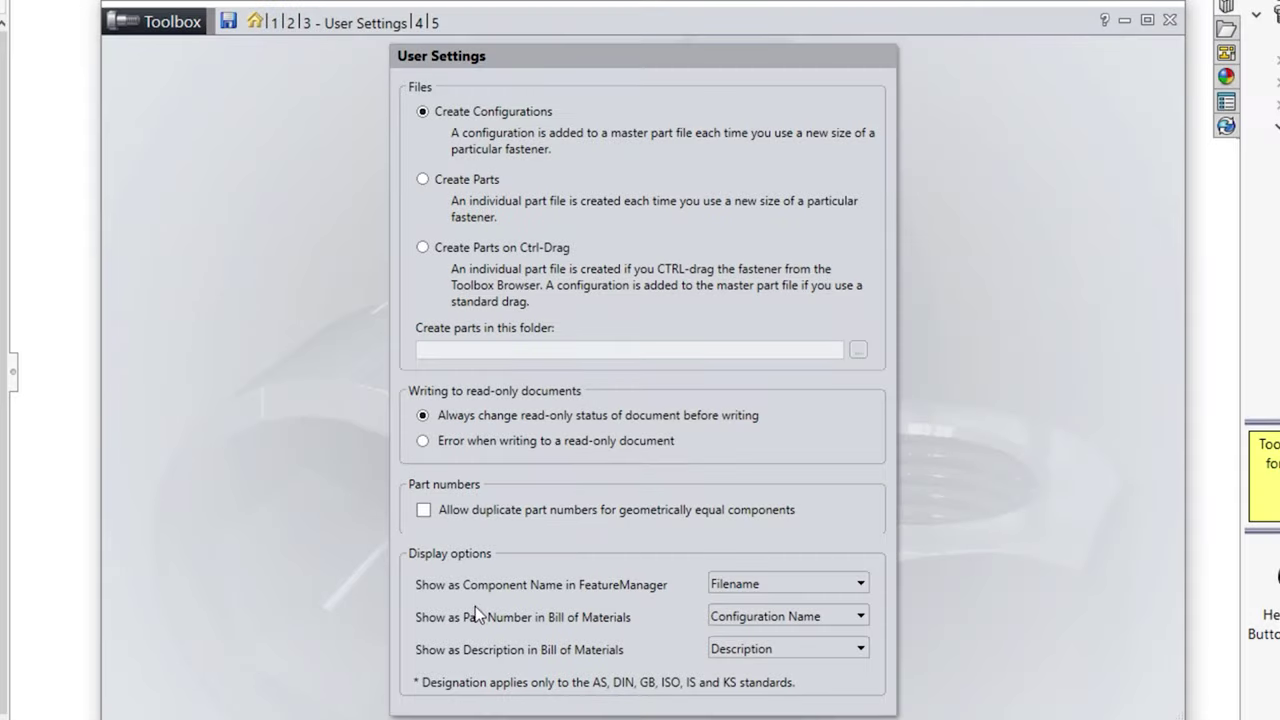
click(862, 583)
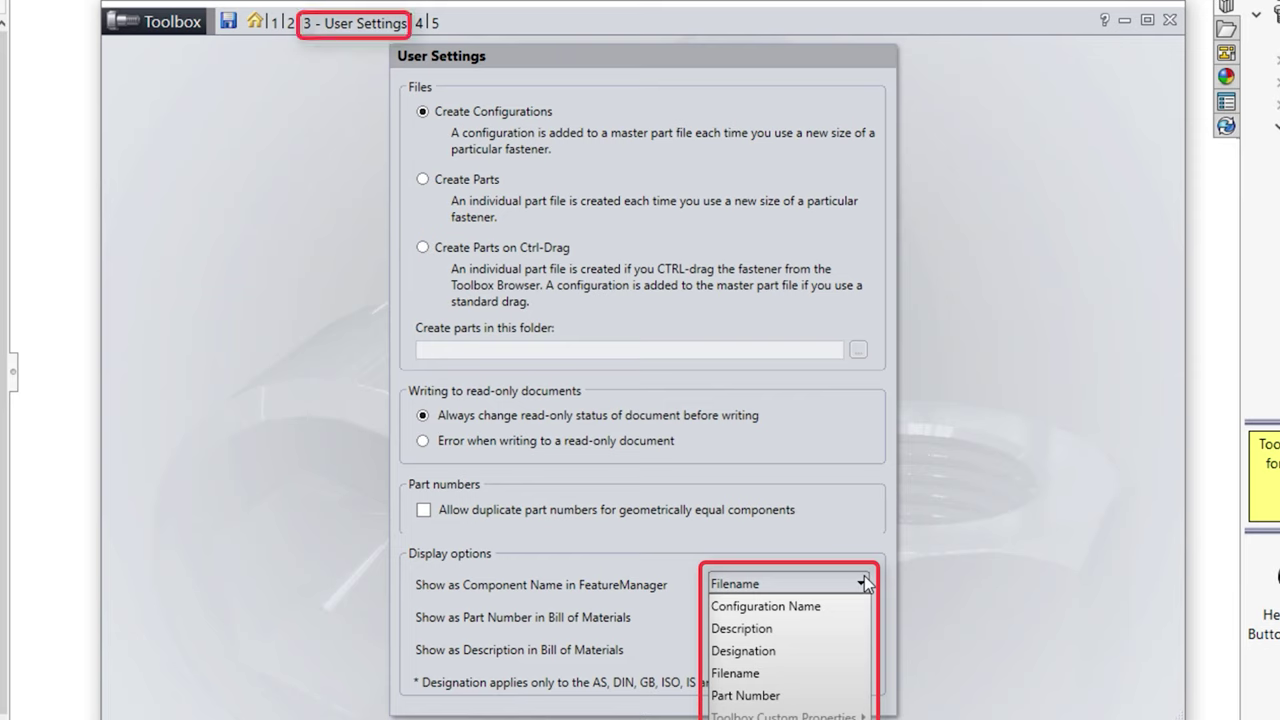
click(863, 583)
click(857, 615)
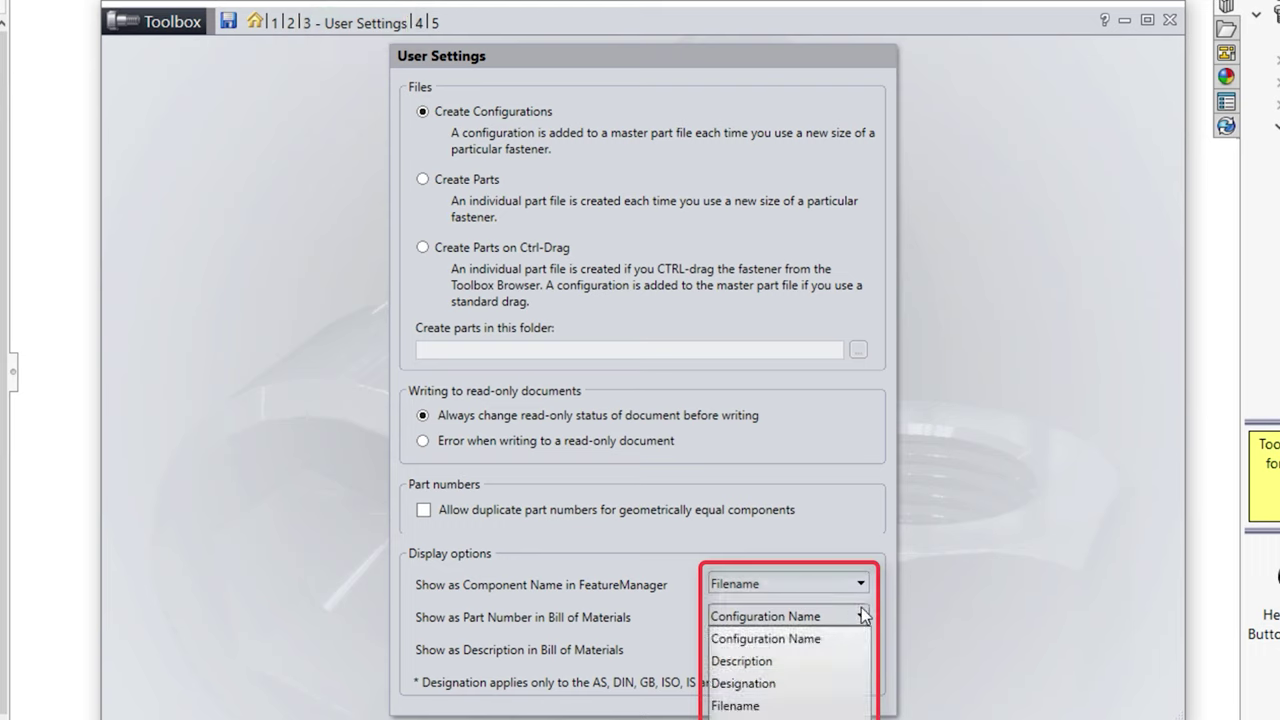
click(876, 604)
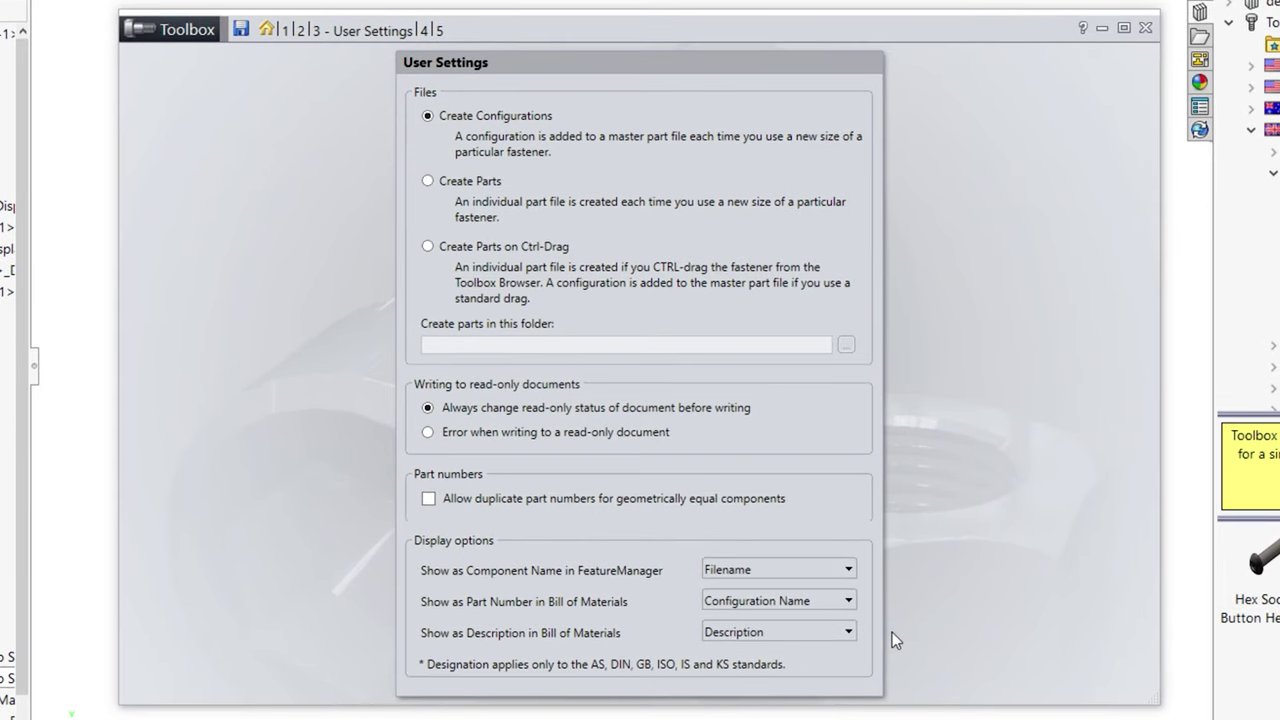
Create a new 'My Parts' folder under Toolbox Standards in Customize Hardware
click(303, 38)
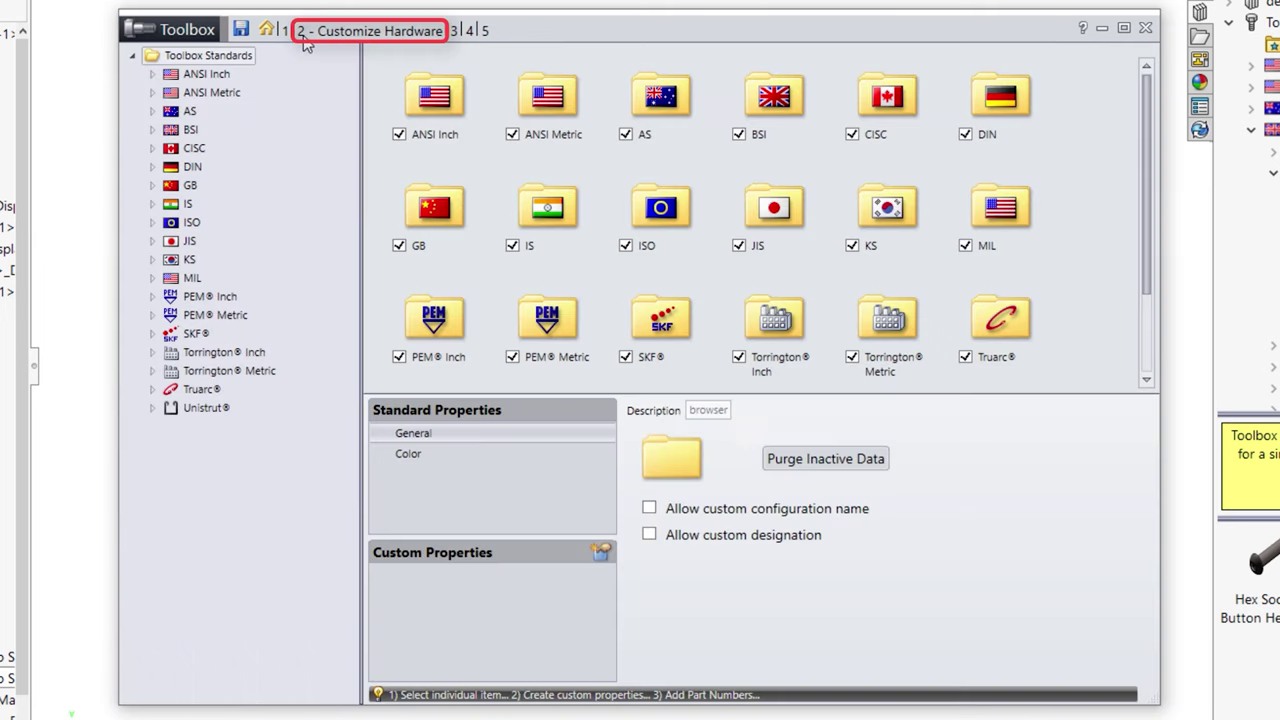
right_click(250, 56)
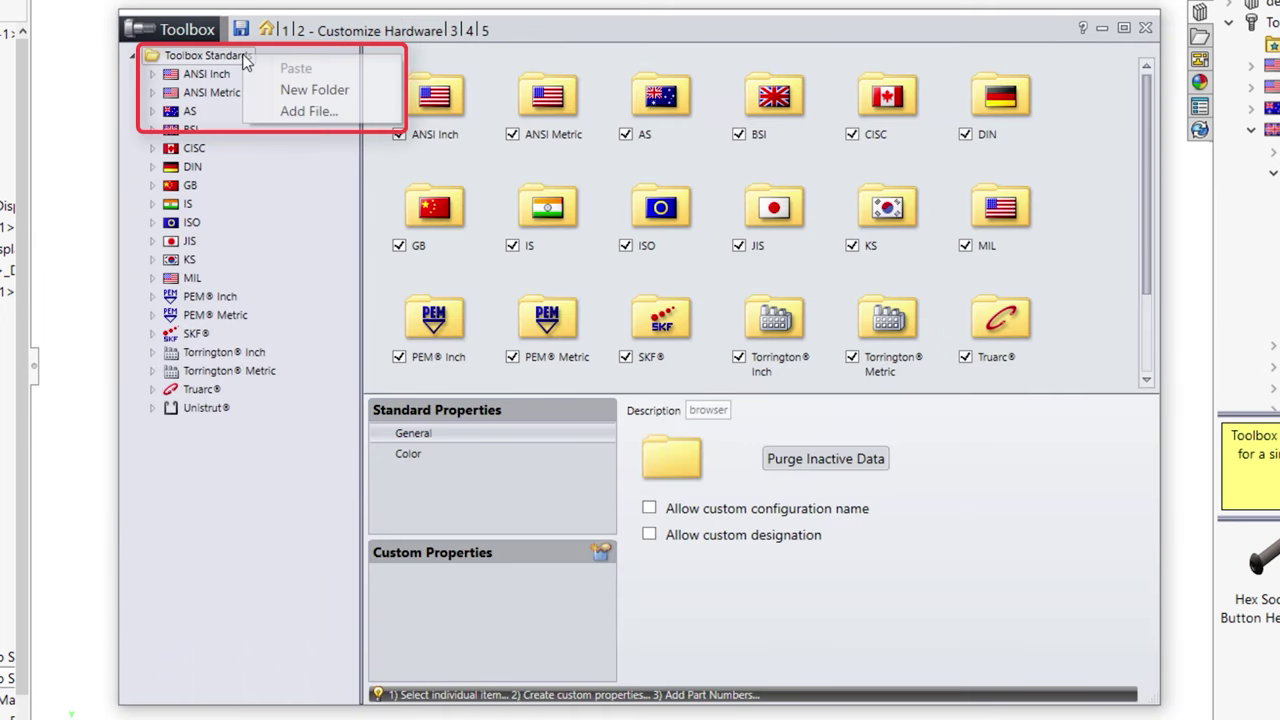
click(292, 91)
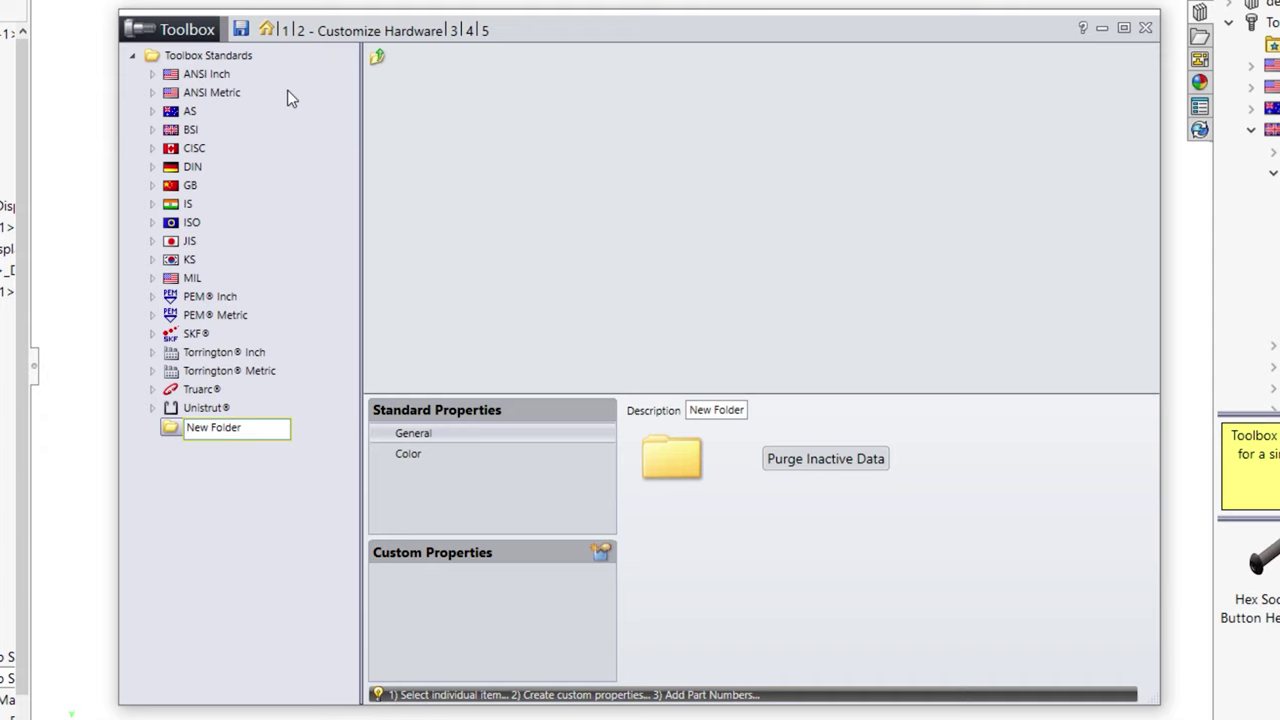
text(My Parts)
key(Delete)
key(Delete)
key(Delete)
key(Delete)
key(Delete)
key(Delete)
key(Delete)
key(Delete)
key(Delete)
key(Delete)
key(Return)
Add the 1_connecting_rod part file to the My Parts folder
right_click(197, 432)
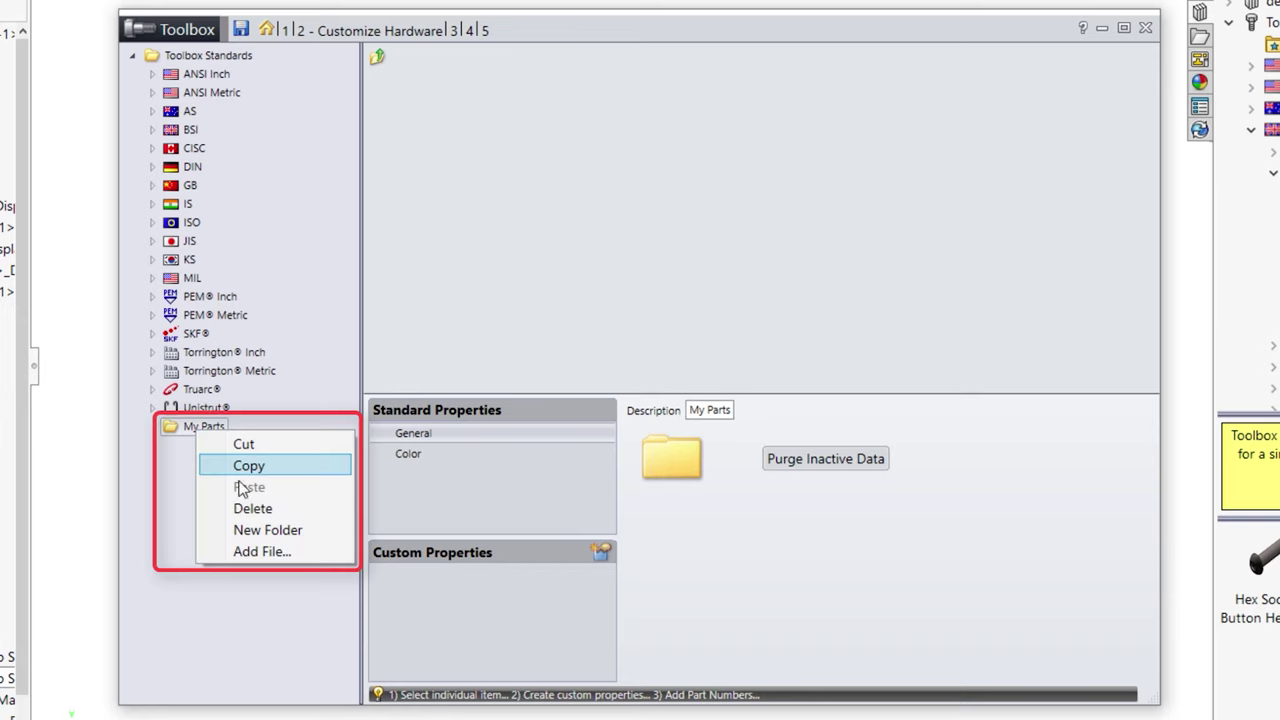
click(276, 561)
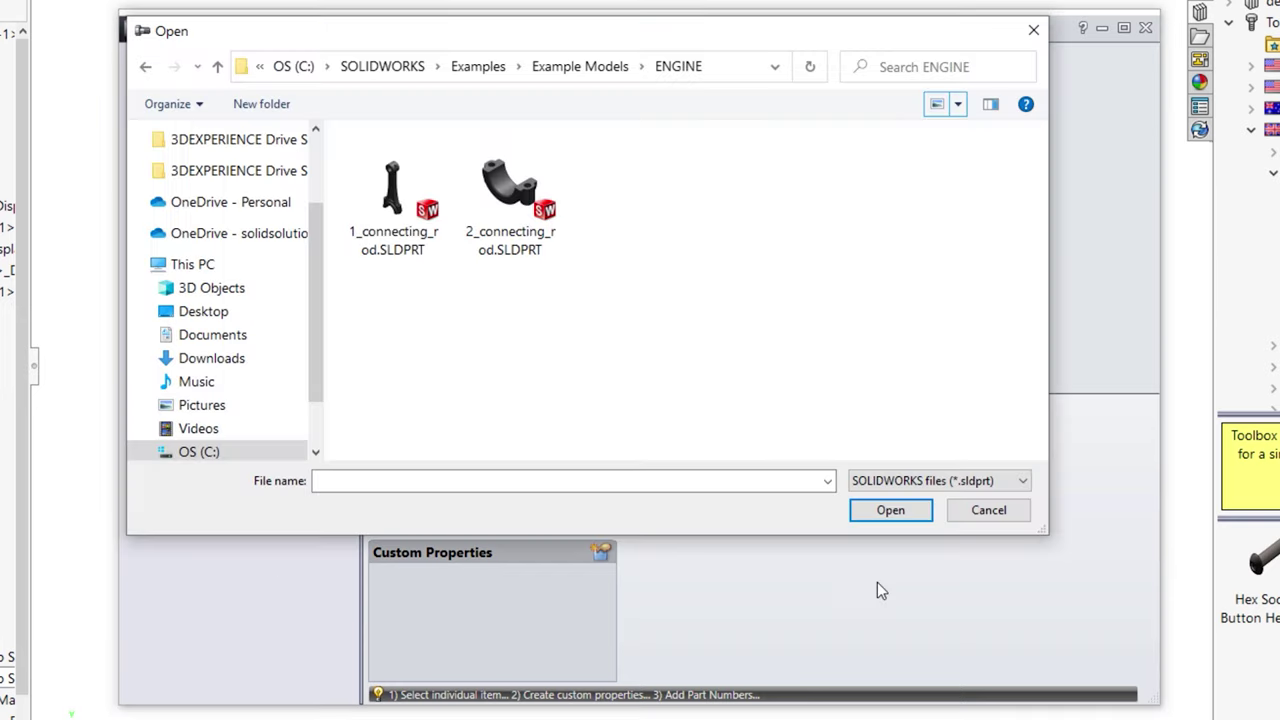
click(400, 222)
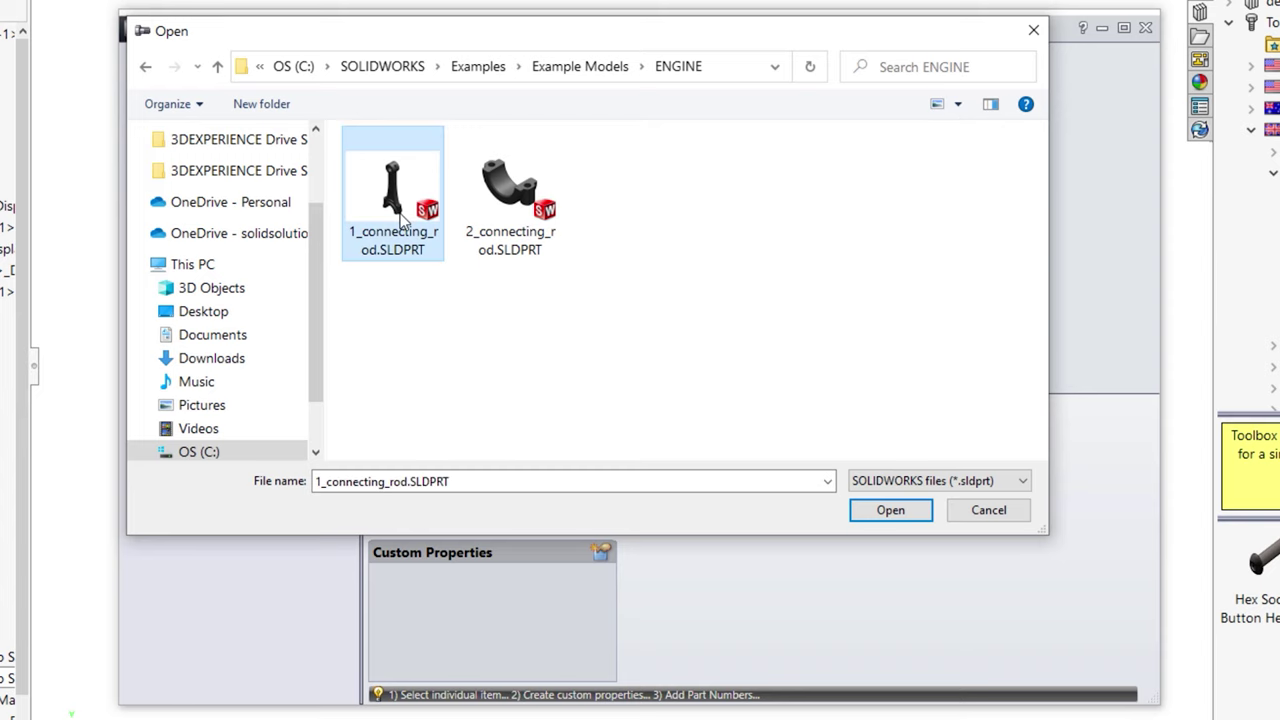
click(887, 512)
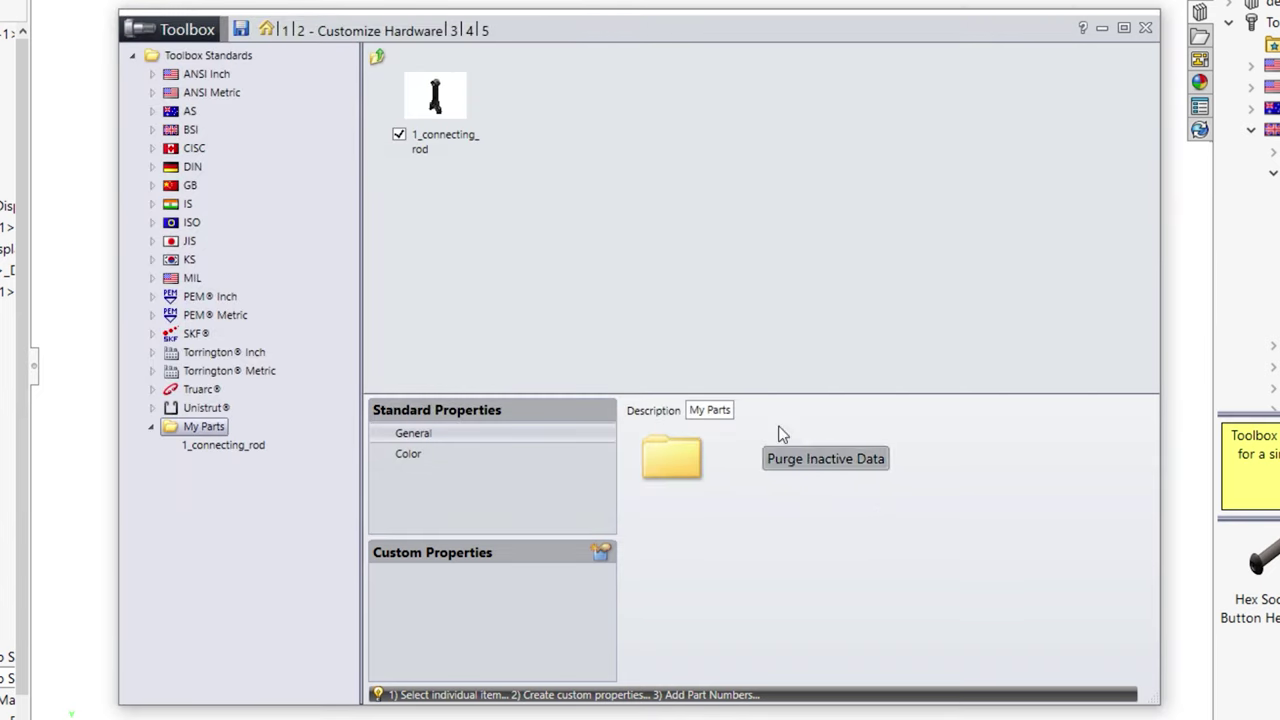
Describe the part as 'Connecting Rod' and drag it into the castor assembly
click(455, 104)
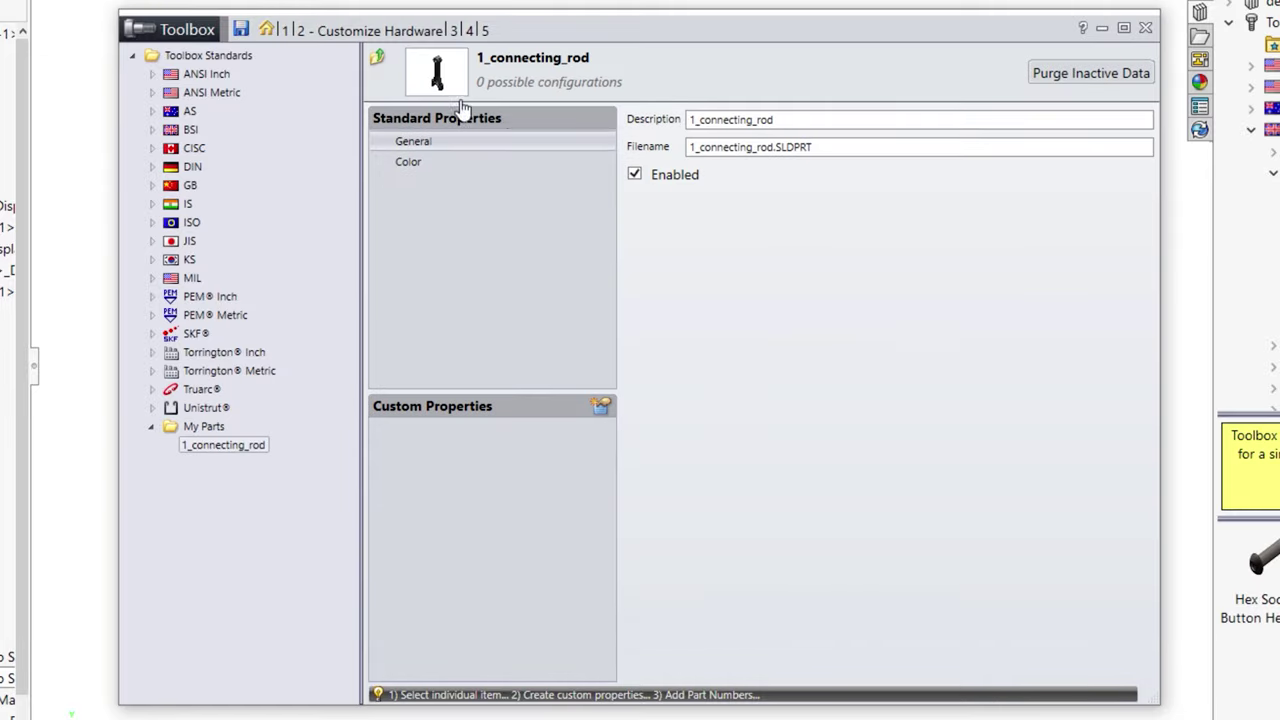
double_click(742, 120)
text(Connecting R)
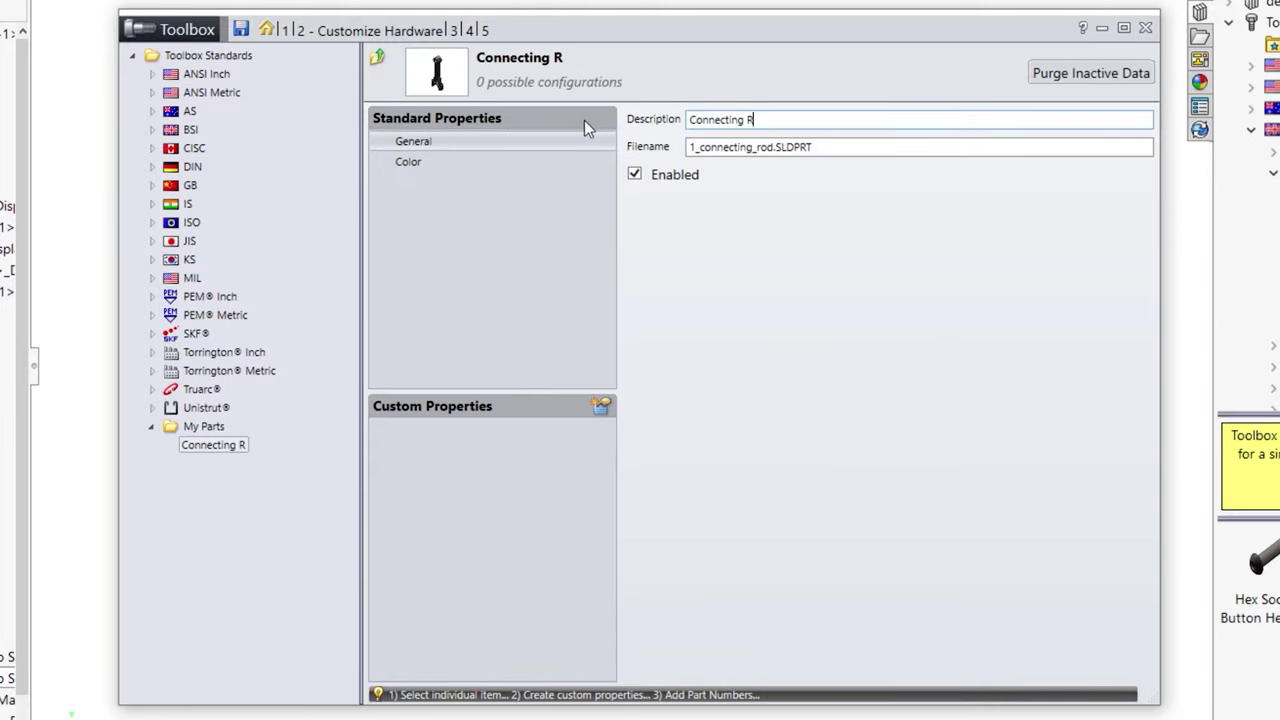
text(od)
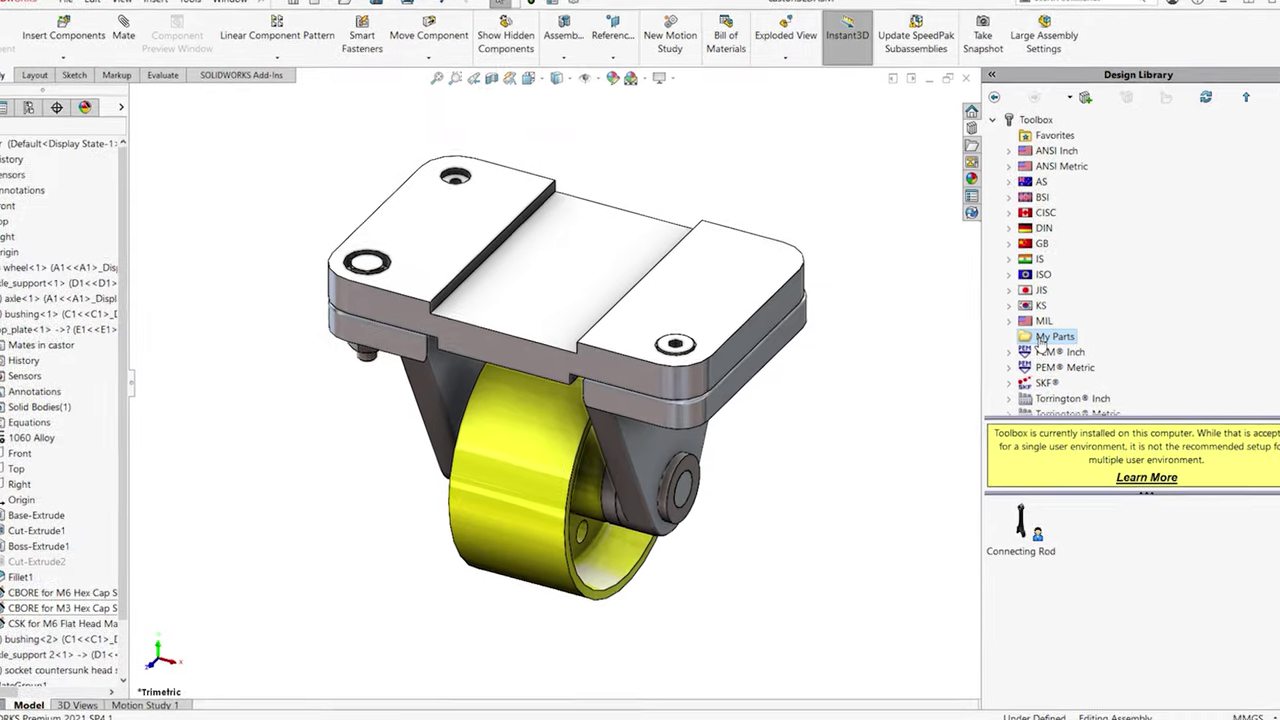
mouse_move(1028, 531)
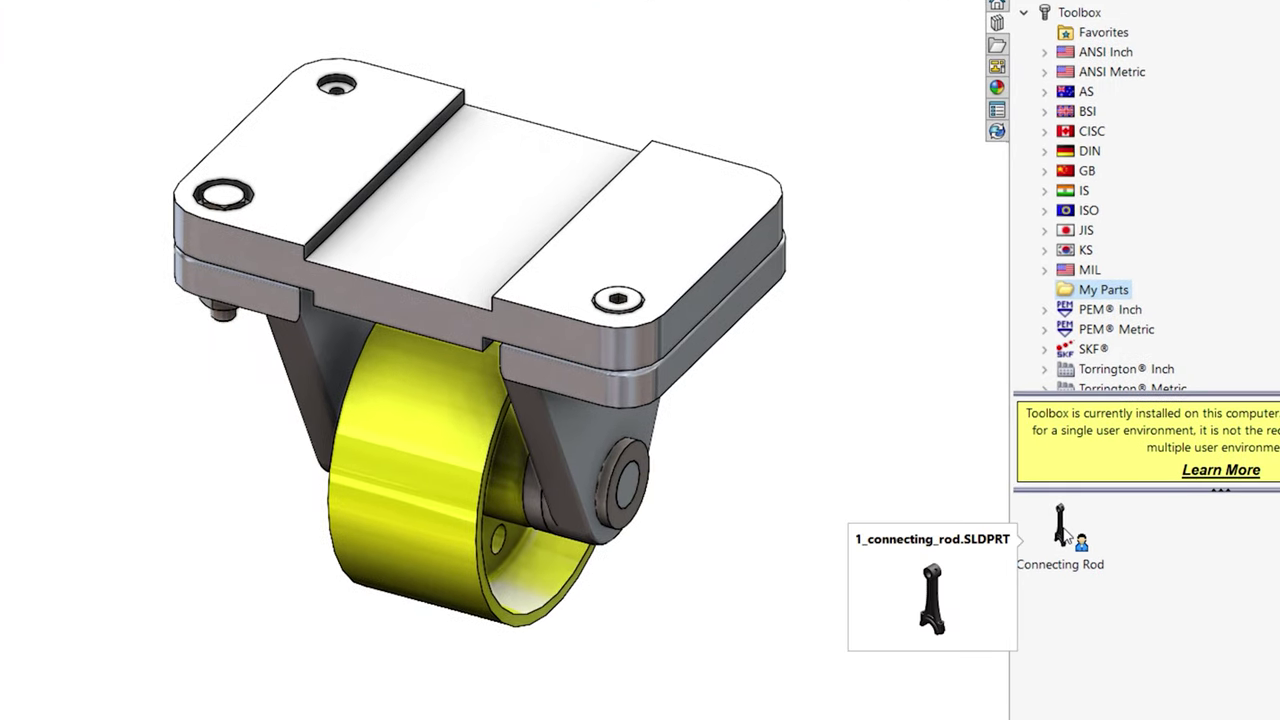
drag(1069, 535, 862, 450)
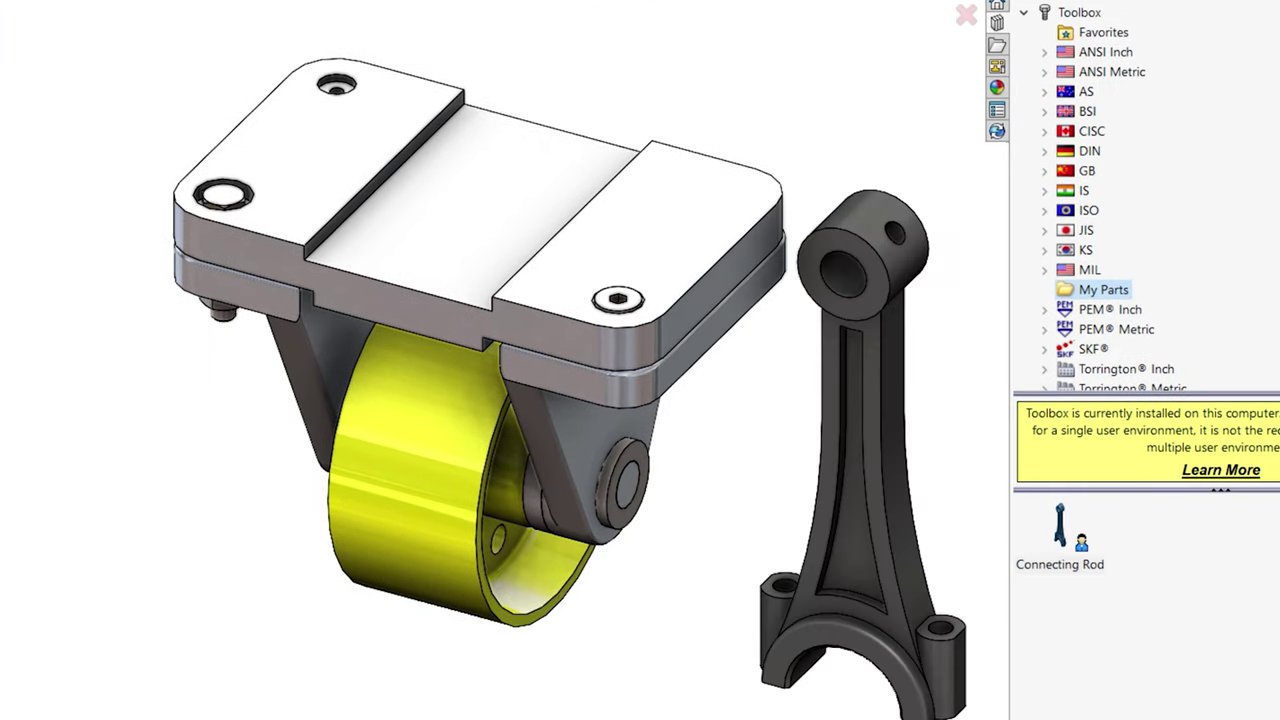